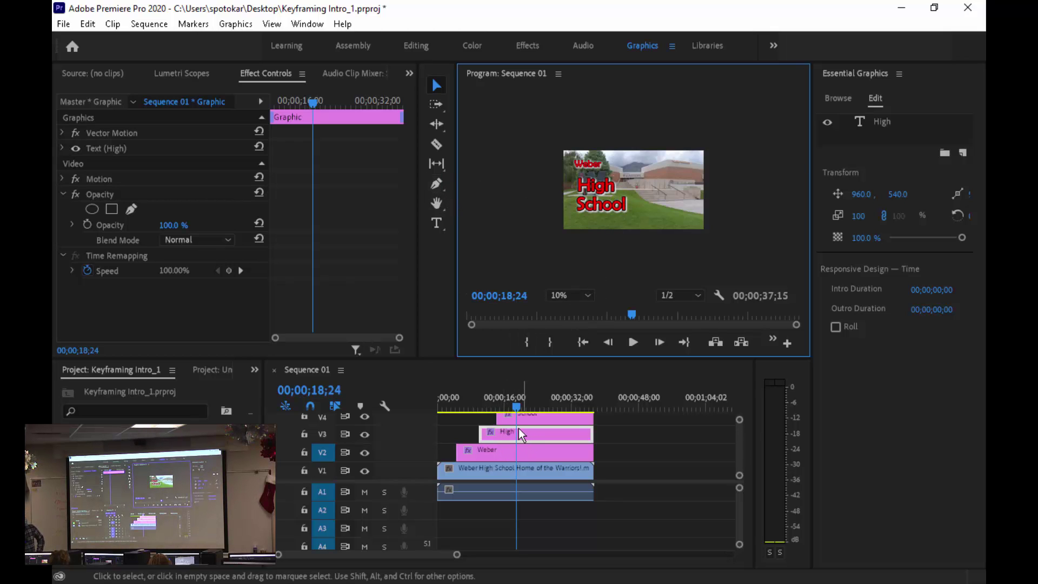
Start Position and Scale keyframing for the "High" text at the beginning of its clip, at 00;00;09;28.
{"action": "left_click_drag", "start_coordinate": [316, 102], "coordinate": [226, 128]}
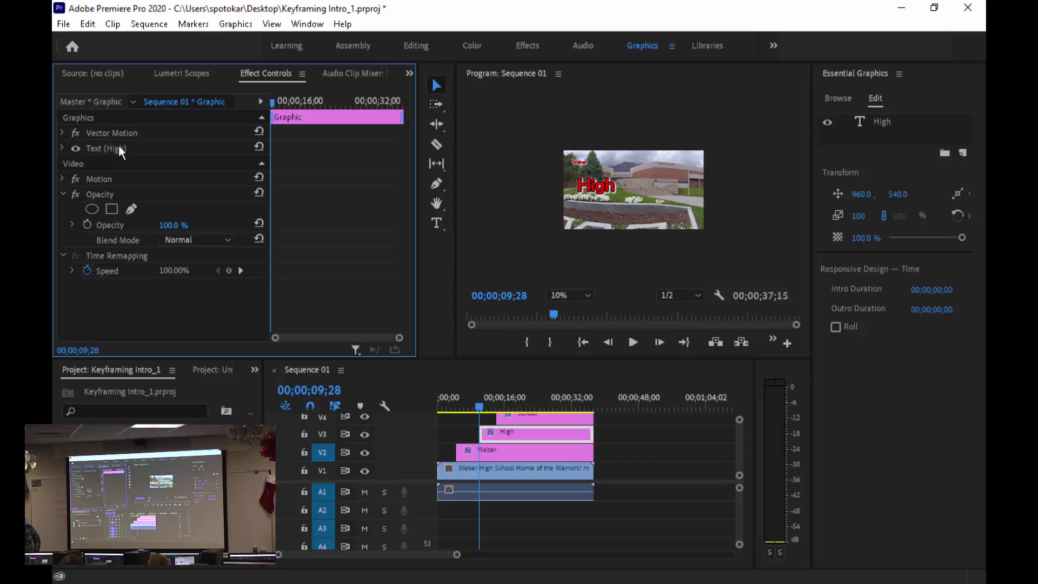
{"action": "left_click", "coordinate": [62, 148]}
{"action": "scroll", "coordinate": [145, 210], "scroll_direction": "down", "scroll_amount": 10}
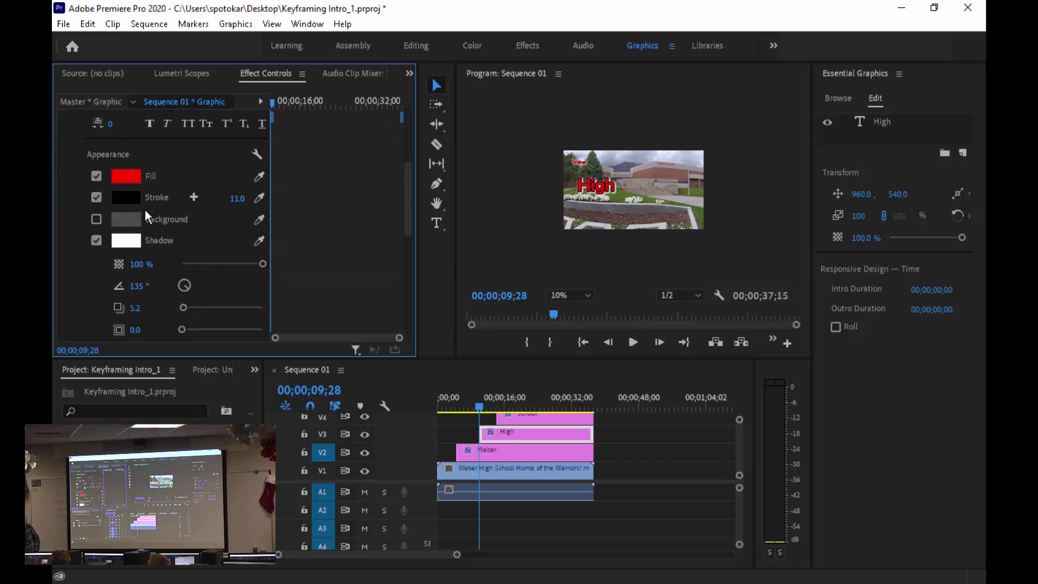
{"action": "scroll", "coordinate": [145, 211], "scroll_direction": "down", "scroll_amount": 3}
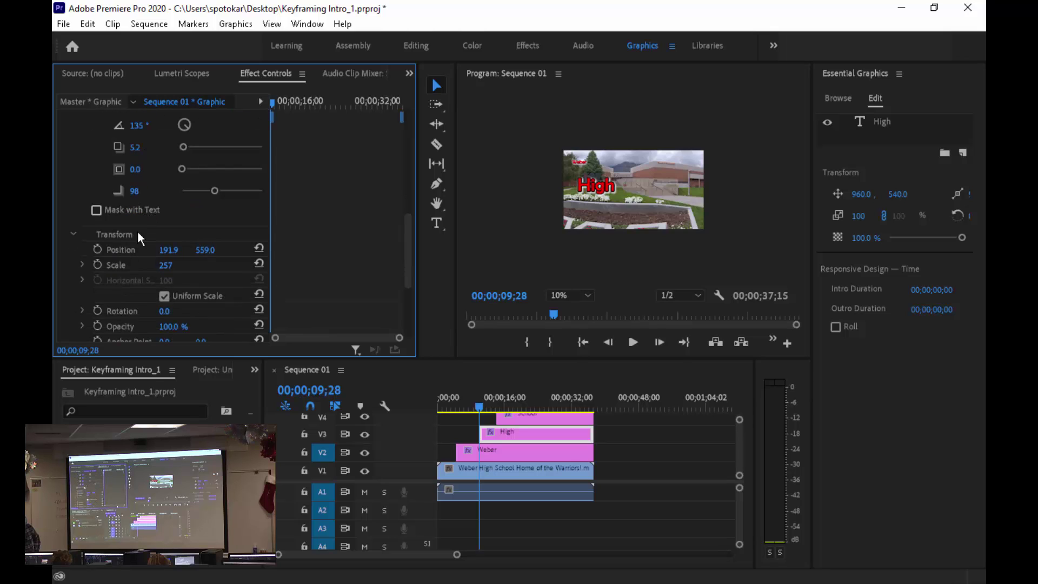
{"action": "left_click", "coordinate": [97, 249]}
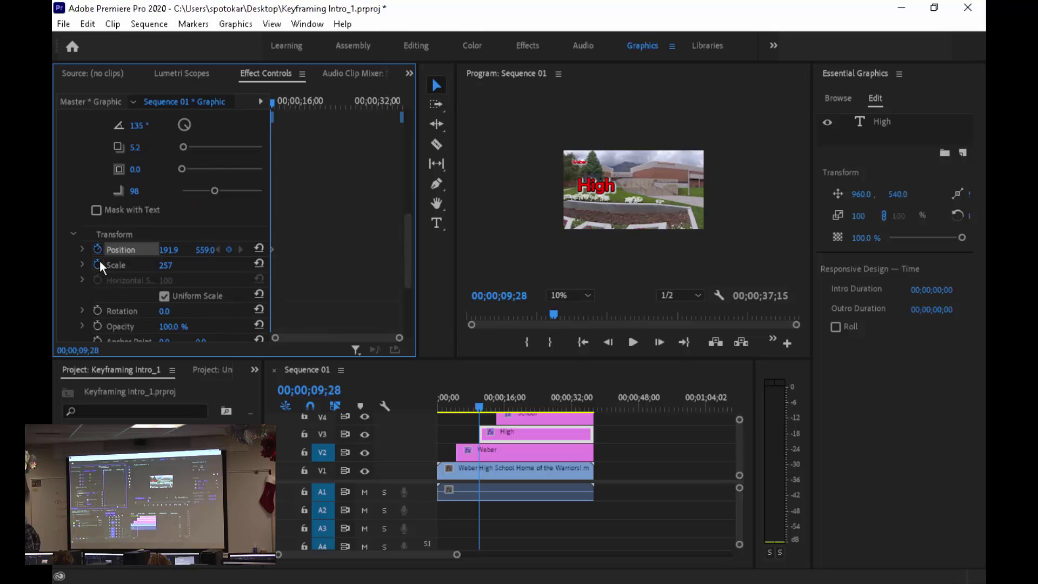
{"action": "left_click", "coordinate": [98, 263]}
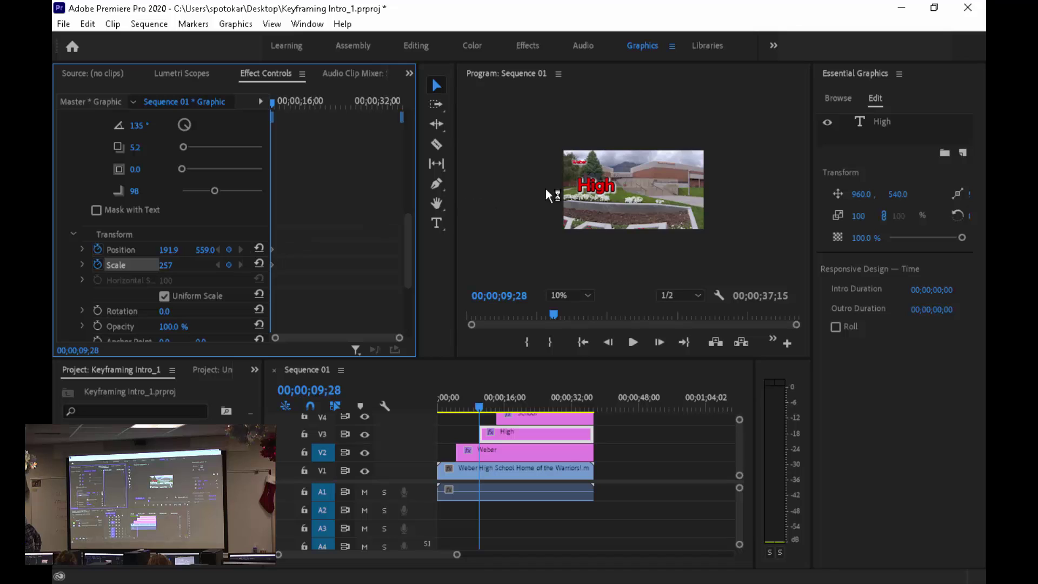
Animate "High" from off-screen at about -708, 579 at the clip's start to about 222, 549 in the frame at 00;00;28;18.
{"action": "left_click", "coordinate": [606, 185]}
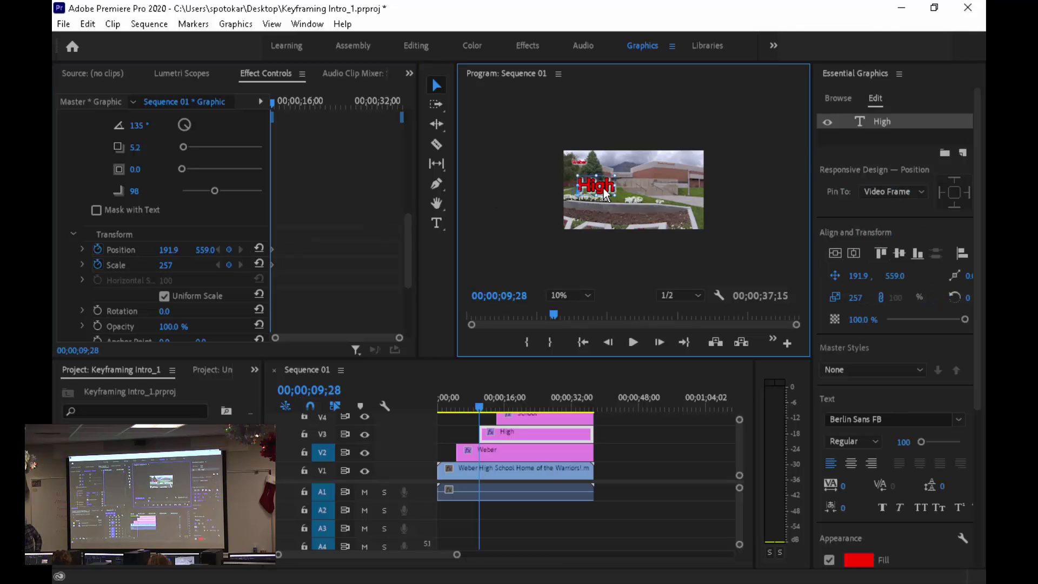
{"action": "left_click_drag", "start_coordinate": [604, 193], "coordinate": [538, 192]}
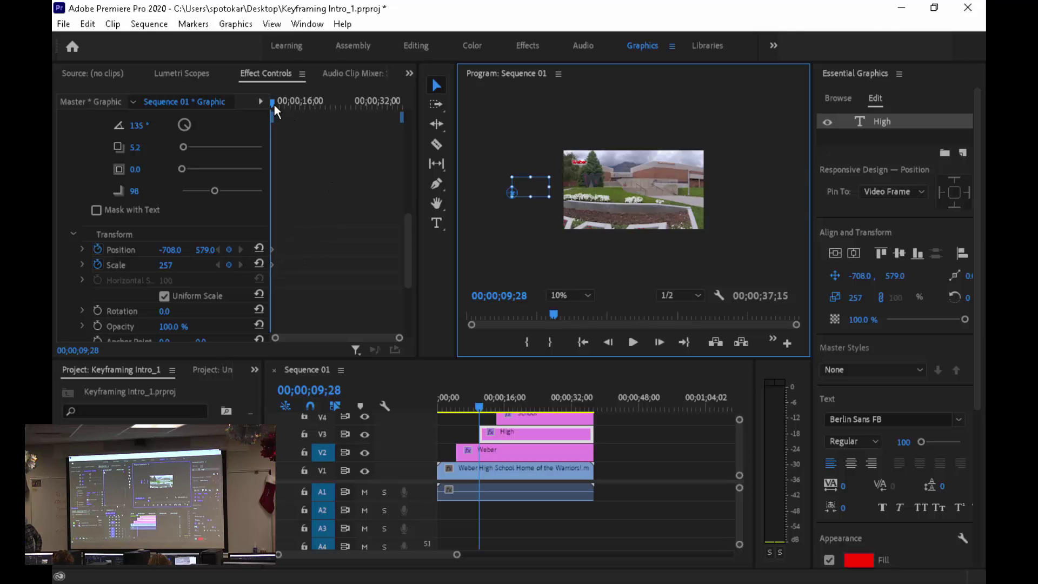
{"action": "left_click_drag", "start_coordinate": [274, 105], "coordinate": [365, 115]}
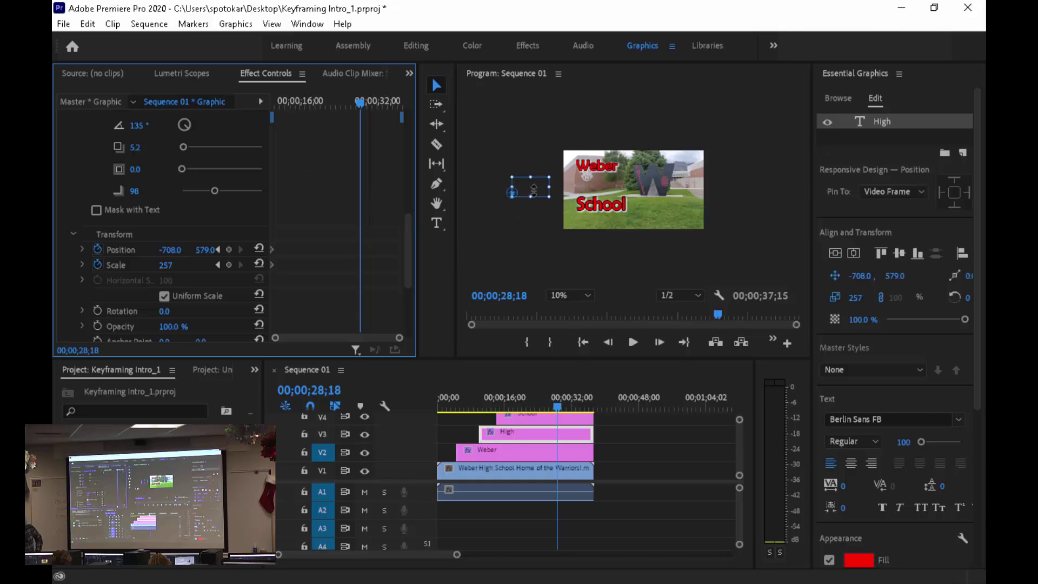
{"action": "left_click_drag", "start_coordinate": [533, 187], "coordinate": [606, 190]}
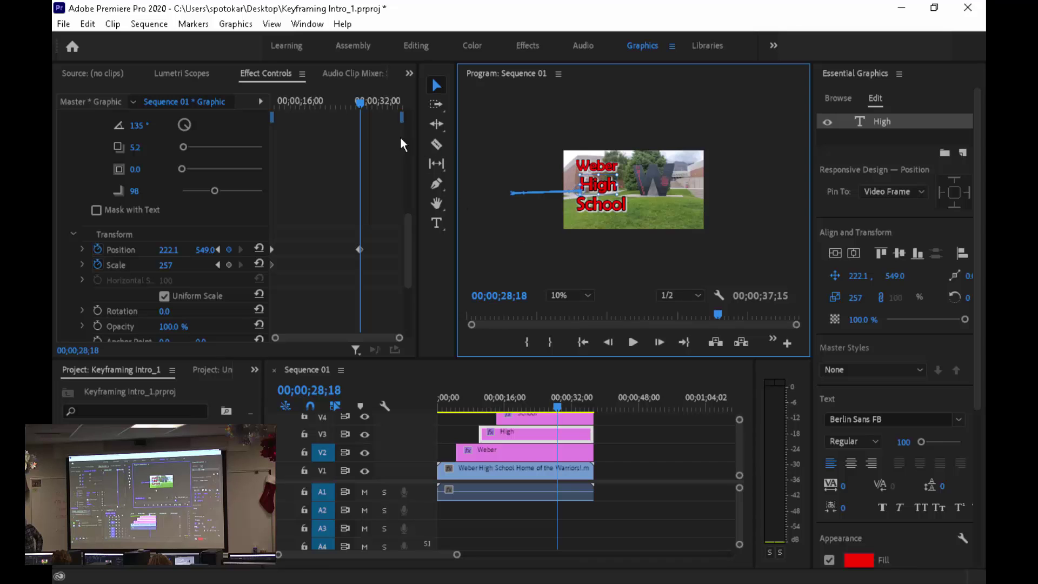
Move the ending Position keyframe of "High" earlier, to about 00;00;15;24, so the text slides in faster.
{"action": "left_click_drag", "start_coordinate": [358, 99], "coordinate": [385, 138]}
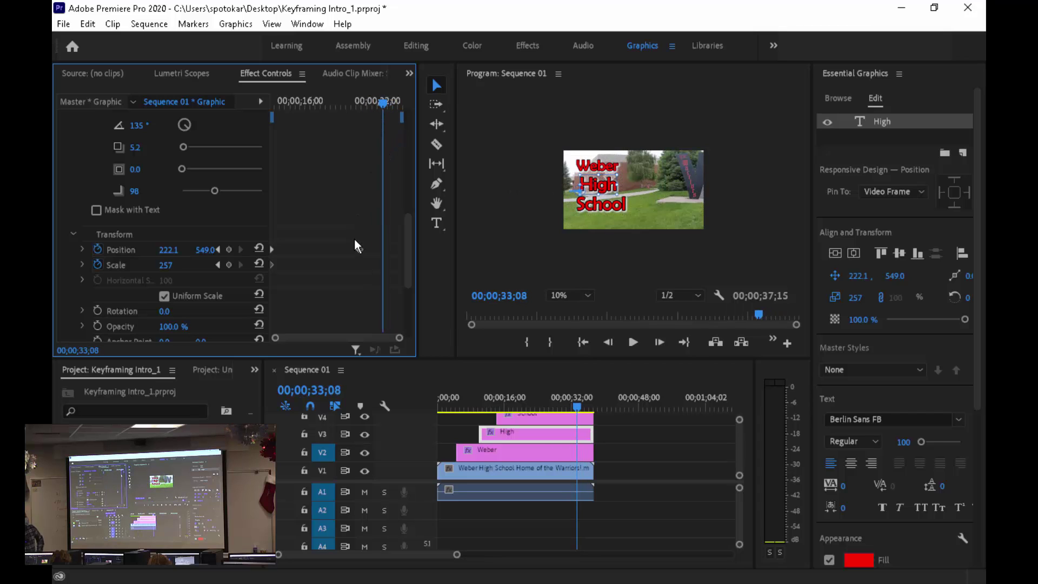
{"action": "left_click_drag", "start_coordinate": [360, 248], "coordinate": [299, 249]}
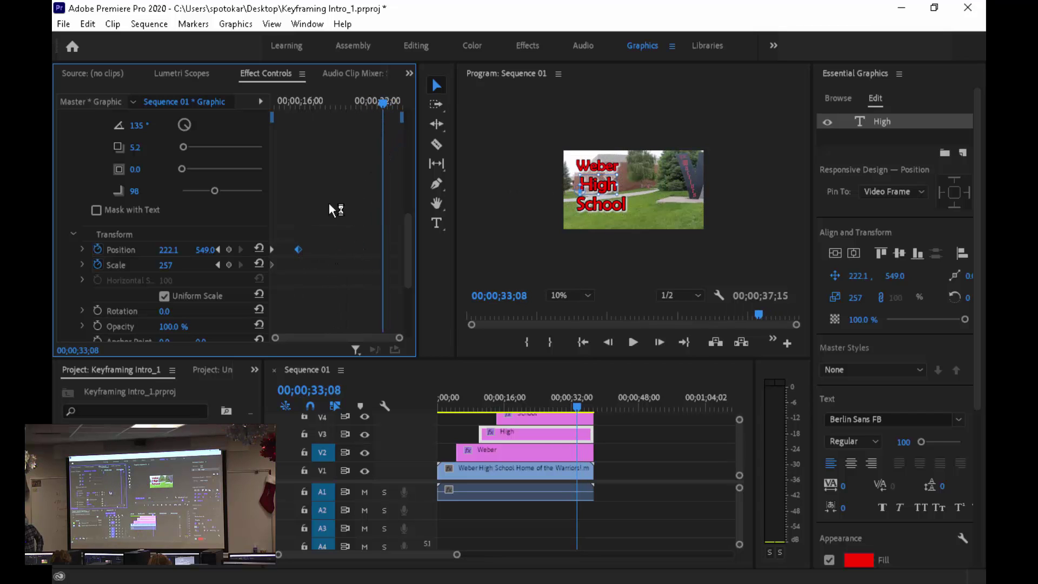
{"action": "right_click", "coordinate": [300, 249]}
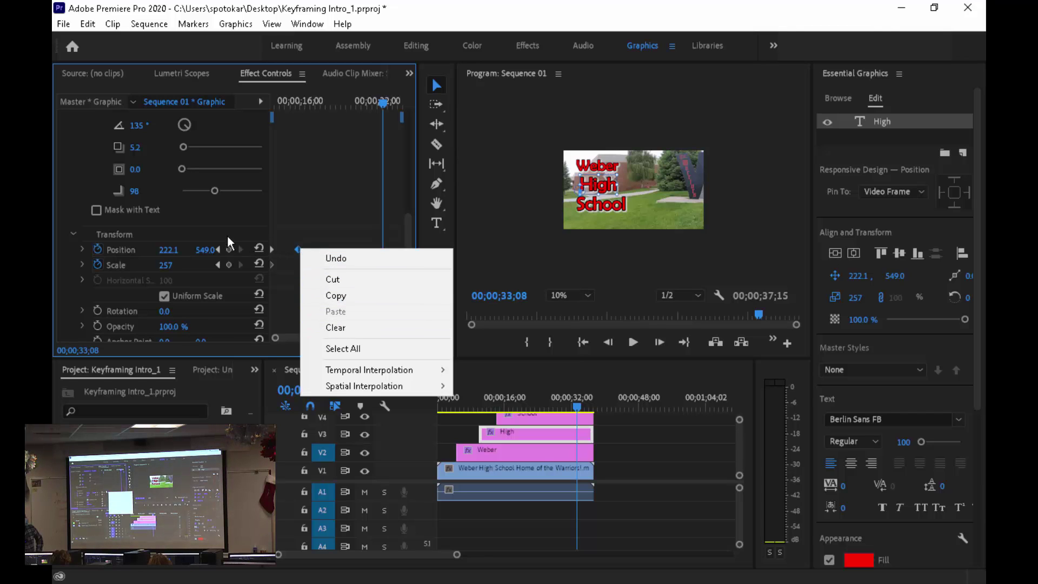
{"action": "left_click", "coordinate": [311, 232]}
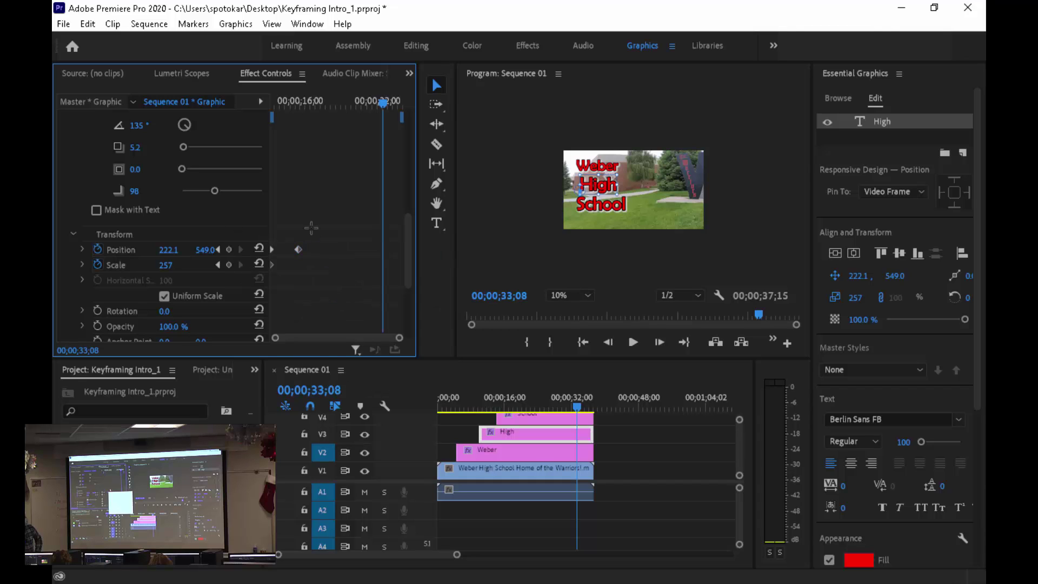
Scale "High" to about 152 at its first keyframe and to about 286 at the ending Position keyframe.
{"action": "left_click", "coordinate": [220, 264]}
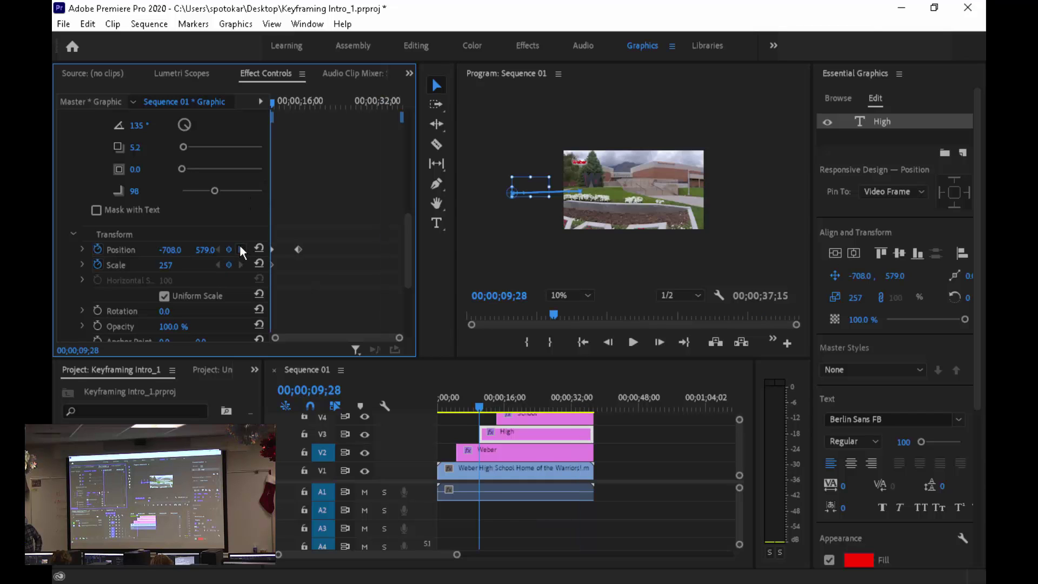
{"action": "left_click", "coordinate": [240, 248]}
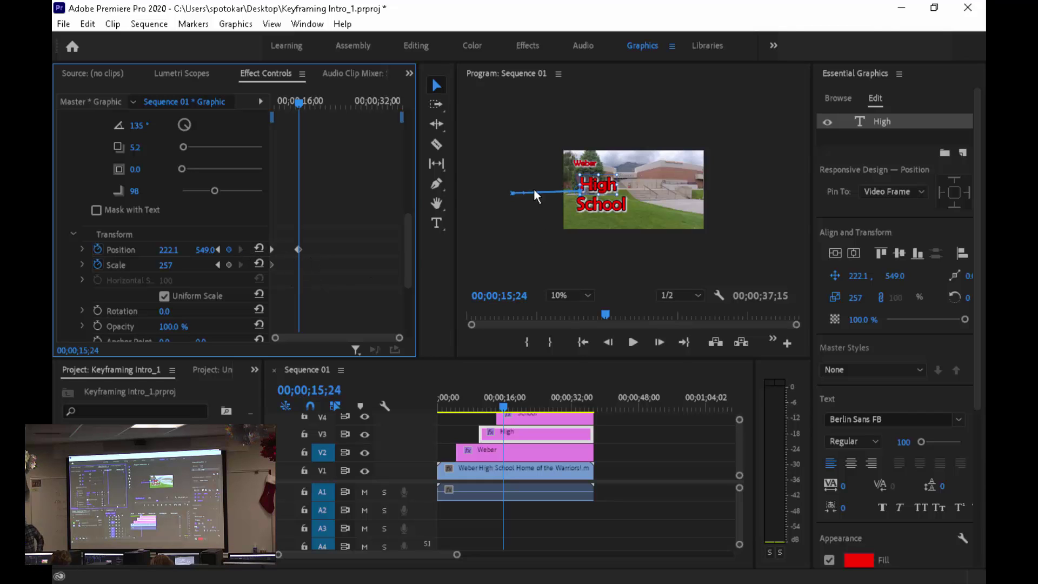
{"action": "left_click", "coordinate": [219, 262]}
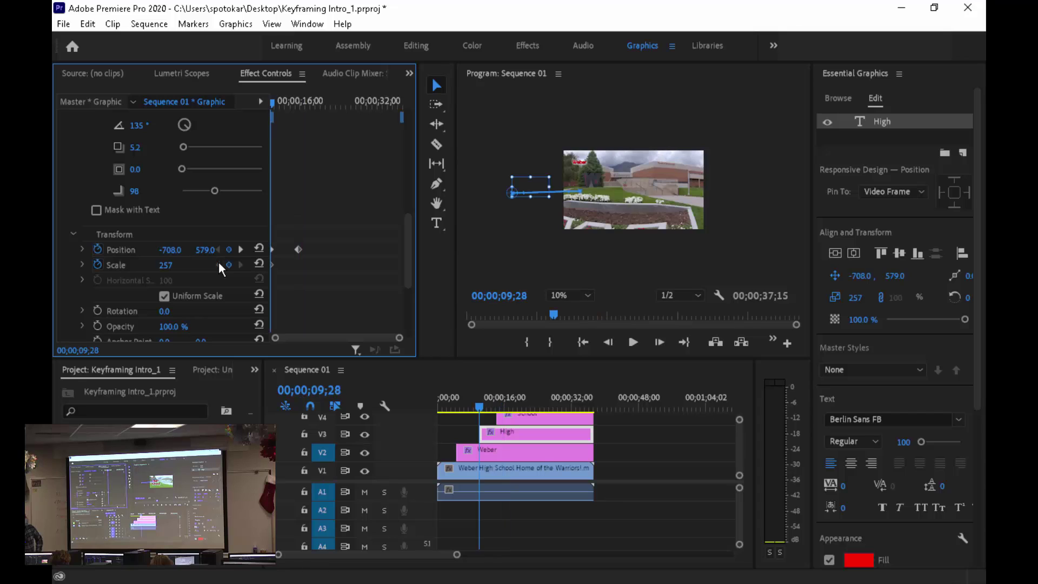
{"action": "left_click_drag", "start_coordinate": [550, 175], "coordinate": [528, 184]}
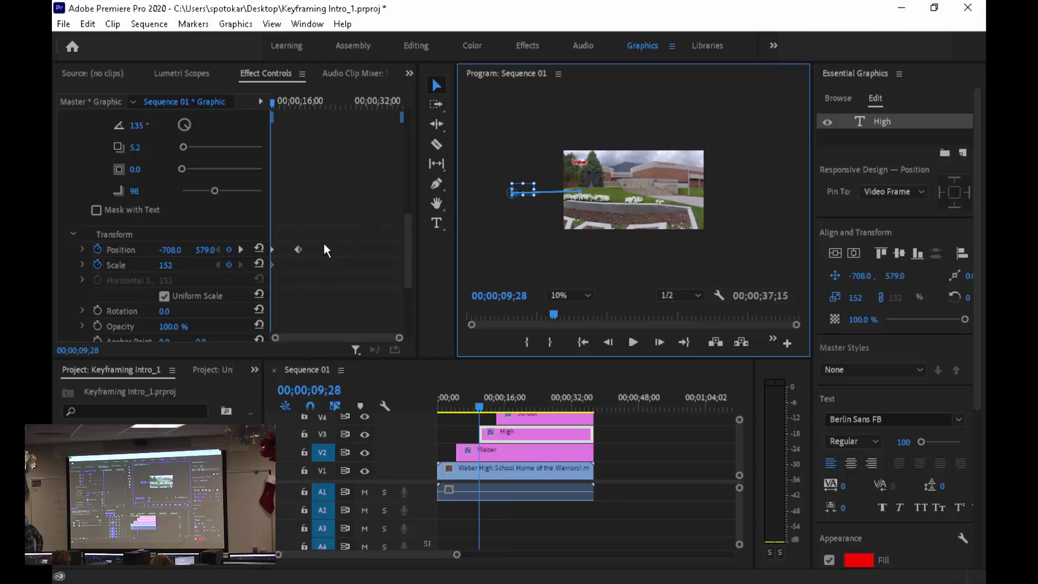
{"action": "left_click", "coordinate": [241, 250]}
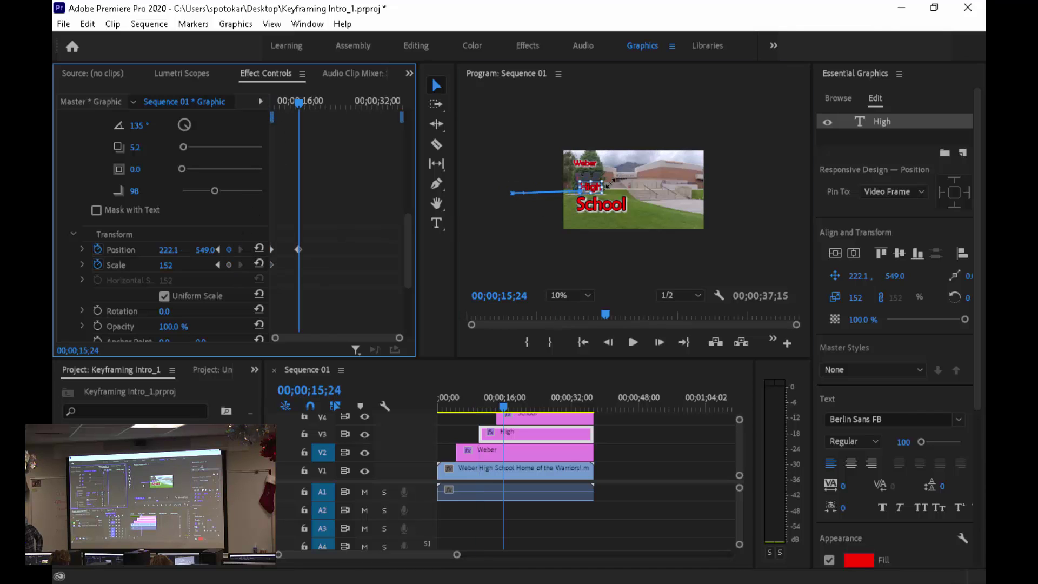
{"action": "left_click_drag", "start_coordinate": [611, 183], "coordinate": [645, 168]}
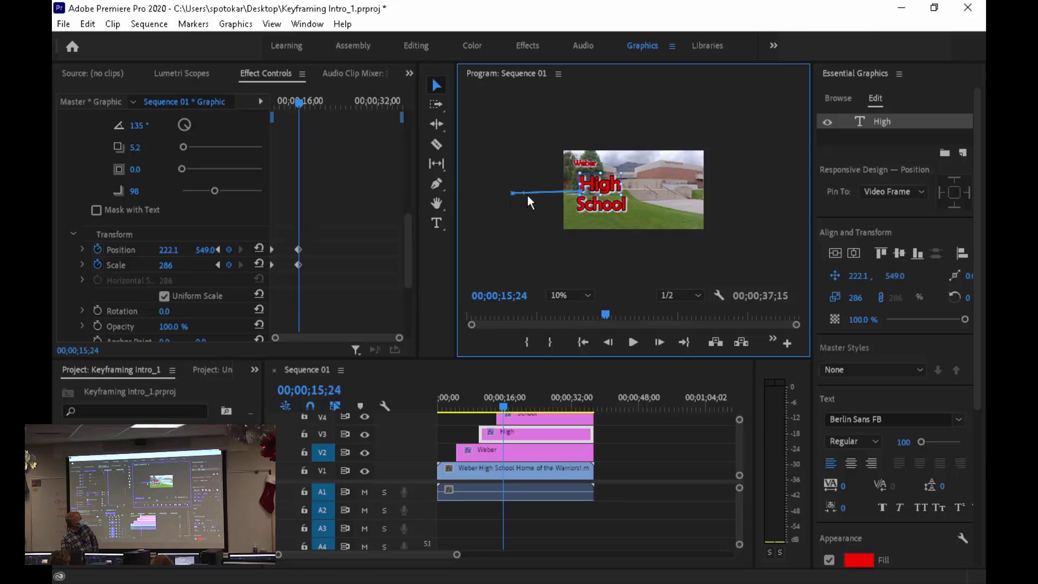
Bend the motion path of "High" into an S-curve, pulling the starting handle downward and the ending handle upward.
{"action": "left_click", "coordinate": [522, 219]}
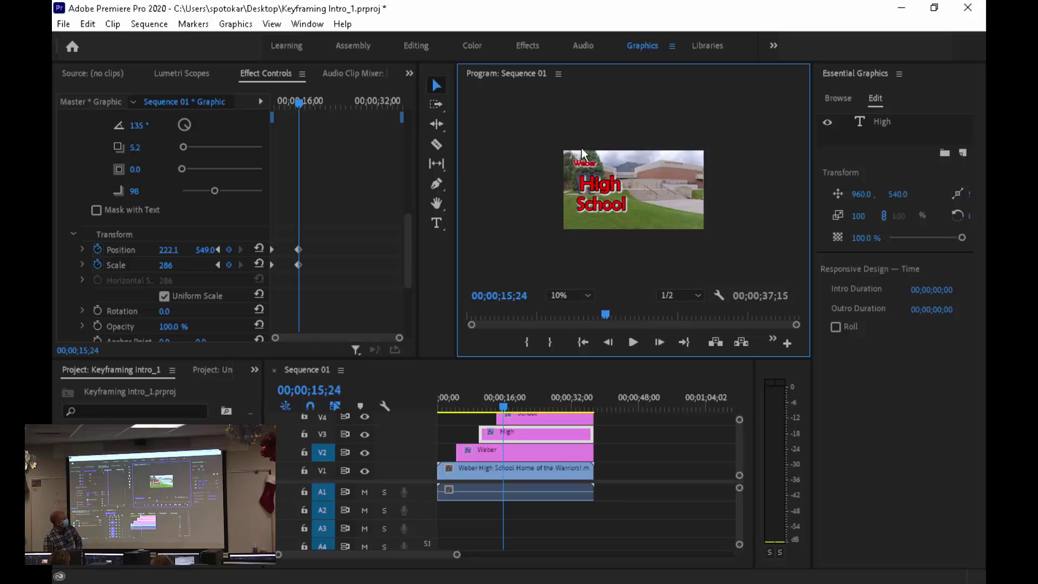
{"action": "left_click", "coordinate": [615, 187]}
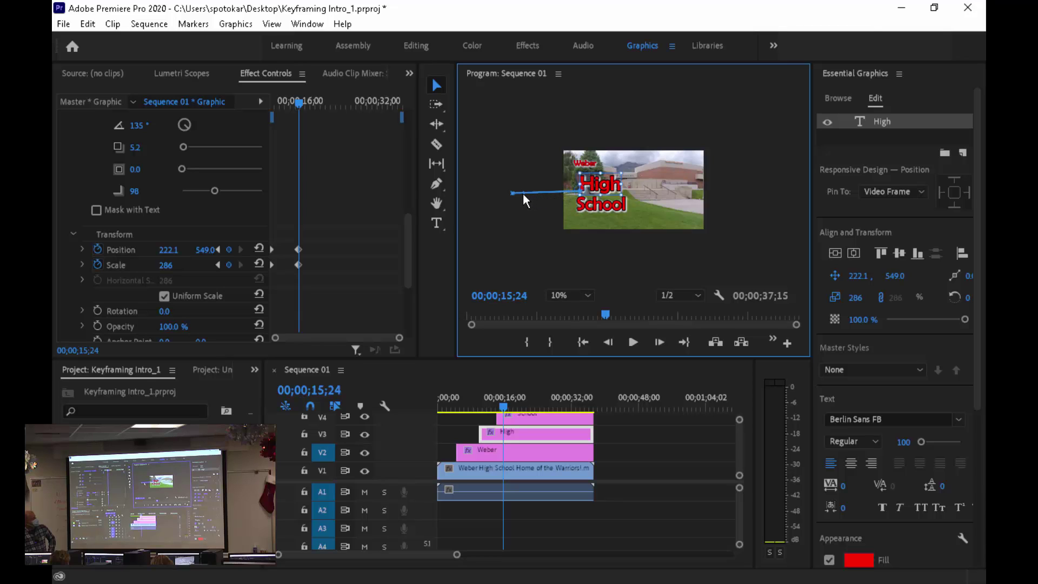
{"action": "left_click_drag", "start_coordinate": [523, 195], "coordinate": [507, 225]}
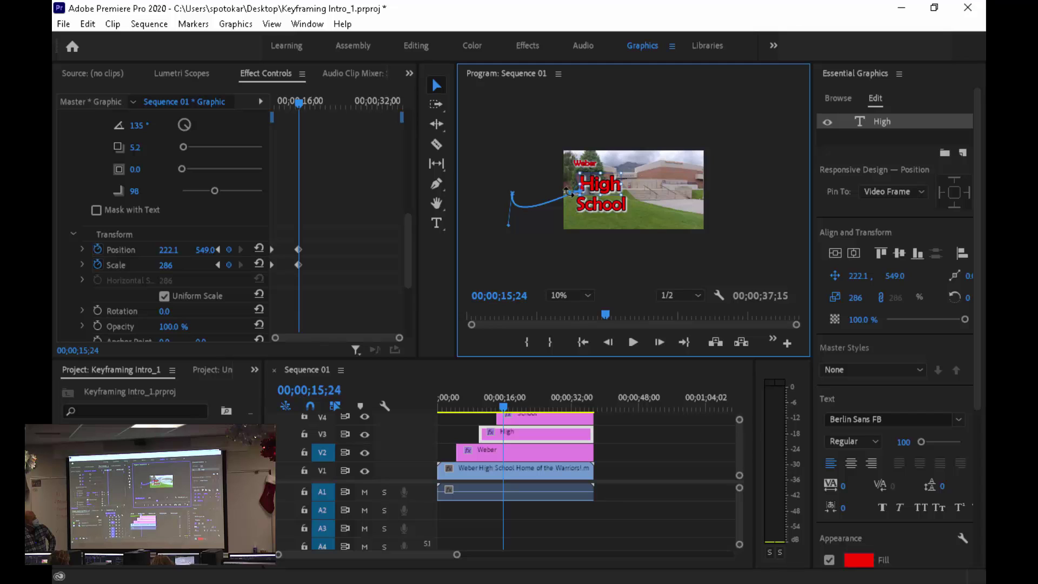
{"action": "left_click", "coordinate": [589, 294]}
{"action": "left_click", "coordinate": [585, 346]}
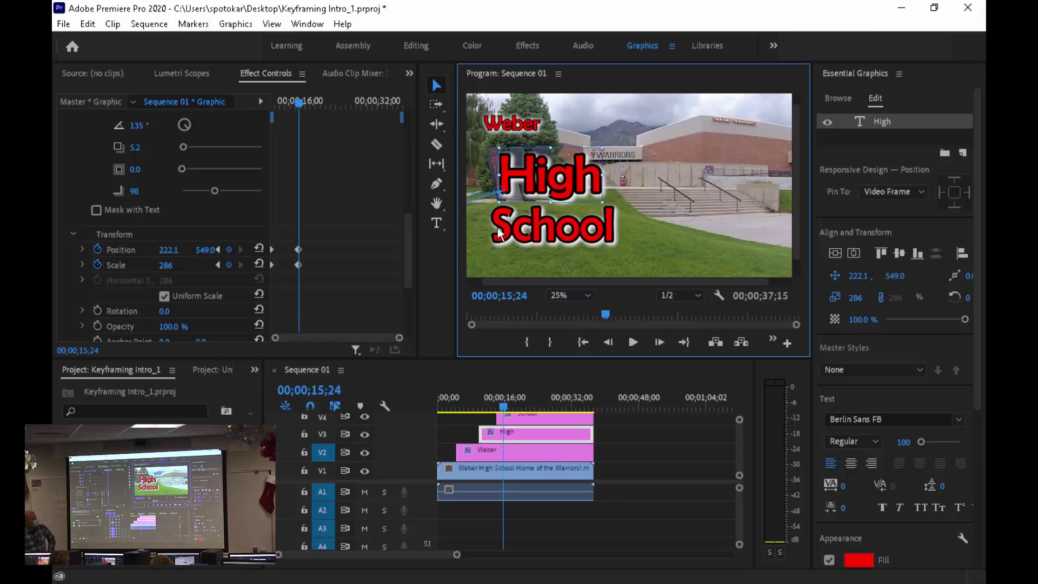
{"action": "left_click_drag", "start_coordinate": [475, 193], "coordinate": [469, 177]}
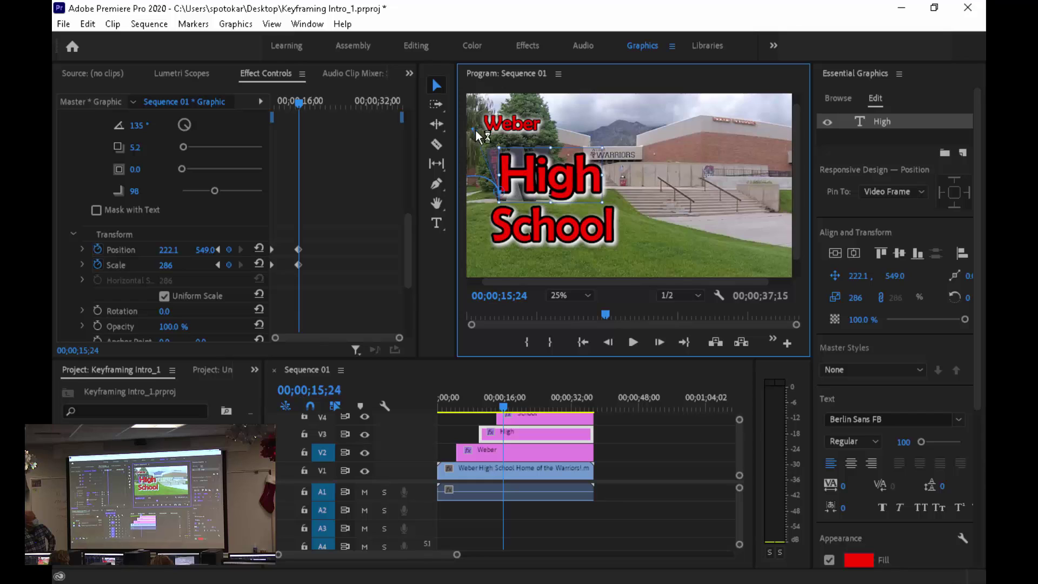
{"action": "left_click", "coordinate": [589, 295]}
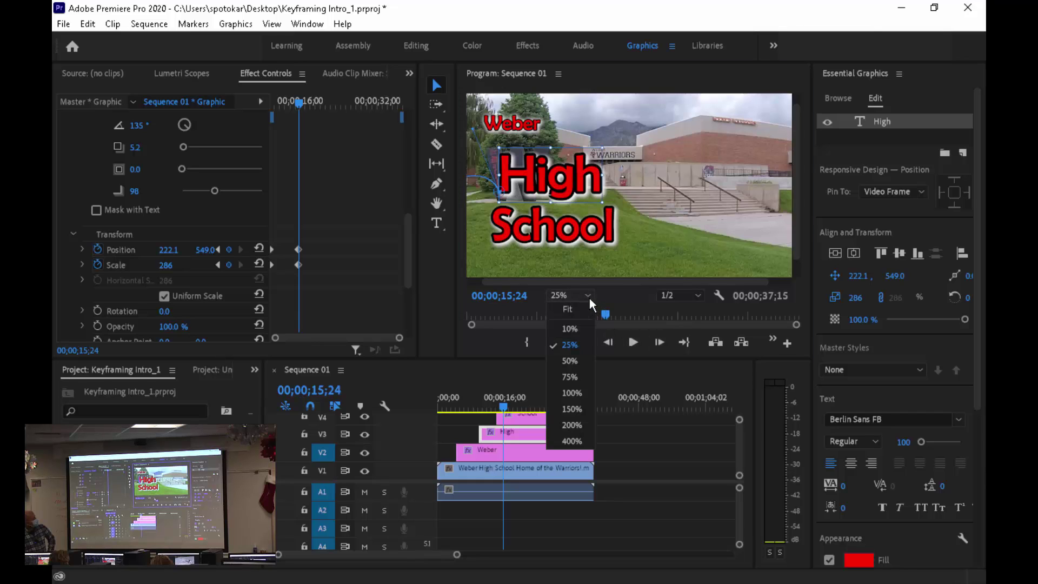
{"action": "left_click", "coordinate": [570, 325]}
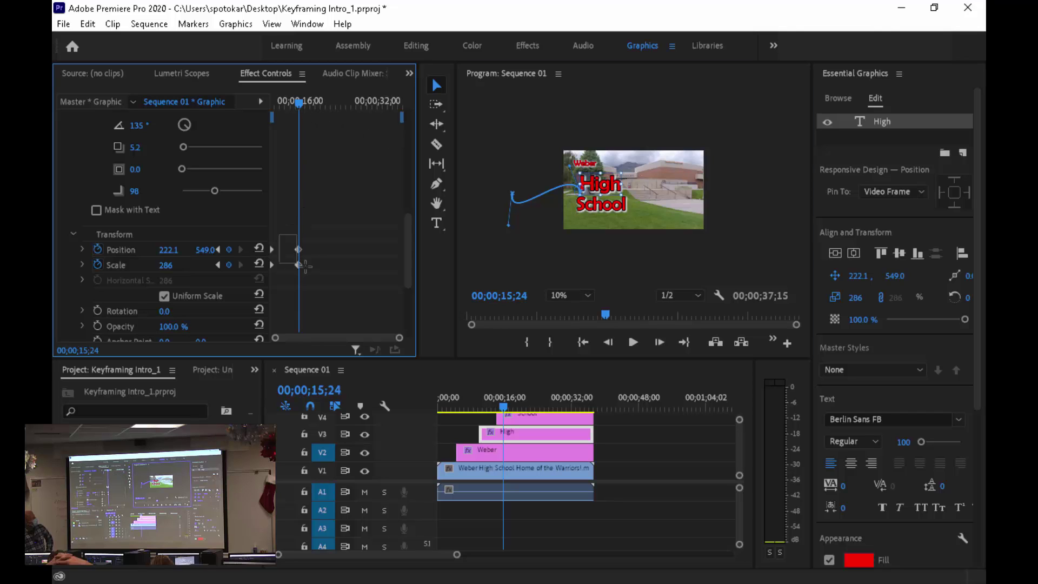
Shift both ending keyframes of "High" to about 27 seconds and preview the slower movement up to 00;00;26;06.
{"action": "left_click_drag", "start_coordinate": [281, 233], "coordinate": [354, 257]}
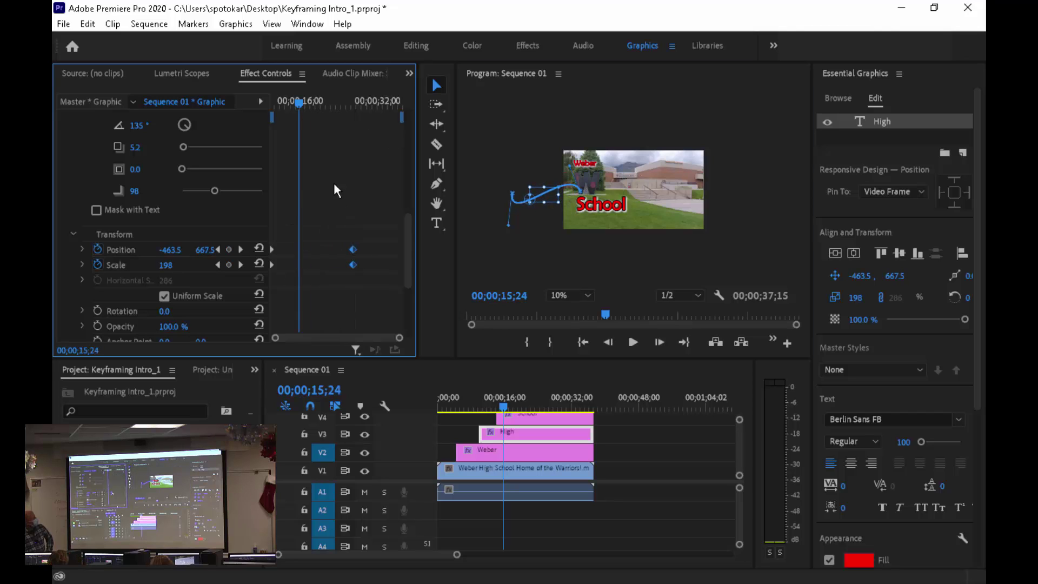
{"action": "left_click_drag", "start_coordinate": [298, 108], "coordinate": [351, 163]}
{"action": "left_click", "coordinate": [537, 234]}
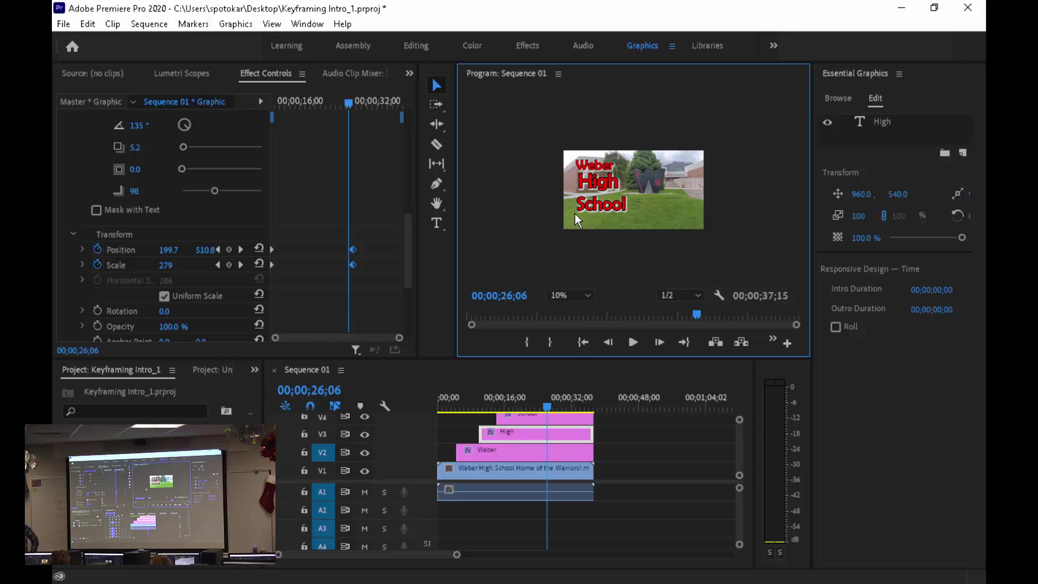
Start Position and Scale keyframing for the "School" text at the beginning of its clip, at 00;00;14;03.
{"action": "left_click", "coordinate": [535, 413]}
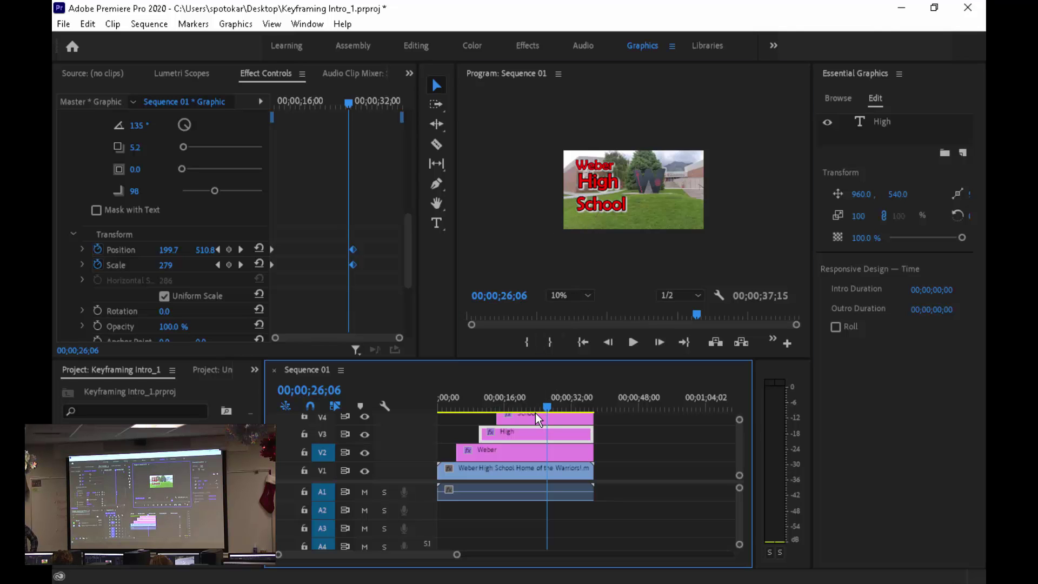
{"action": "left_click", "coordinate": [533, 421]}
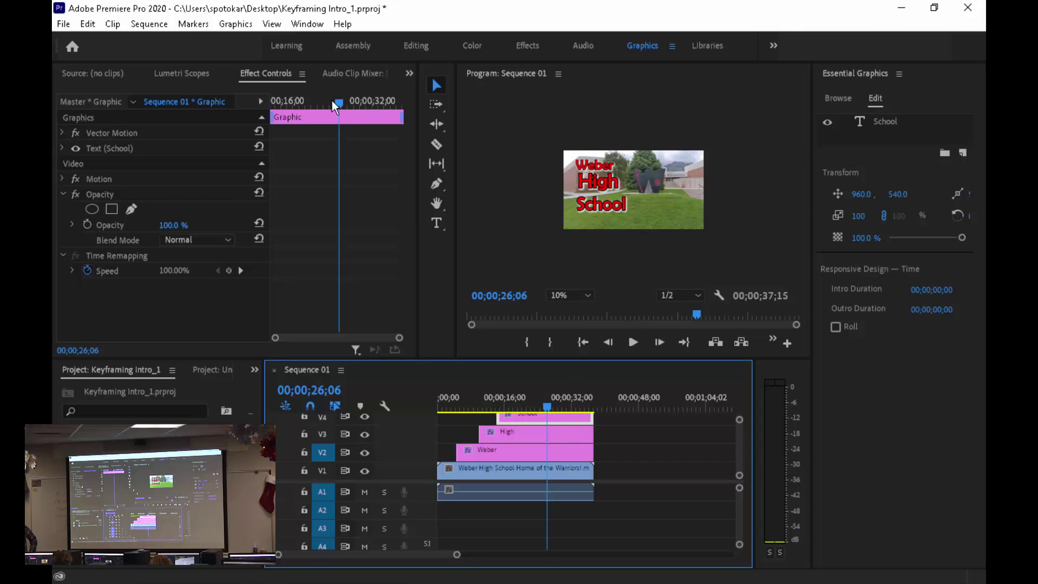
{"action": "left_click_drag", "start_coordinate": [332, 100], "coordinate": [248, 121]}
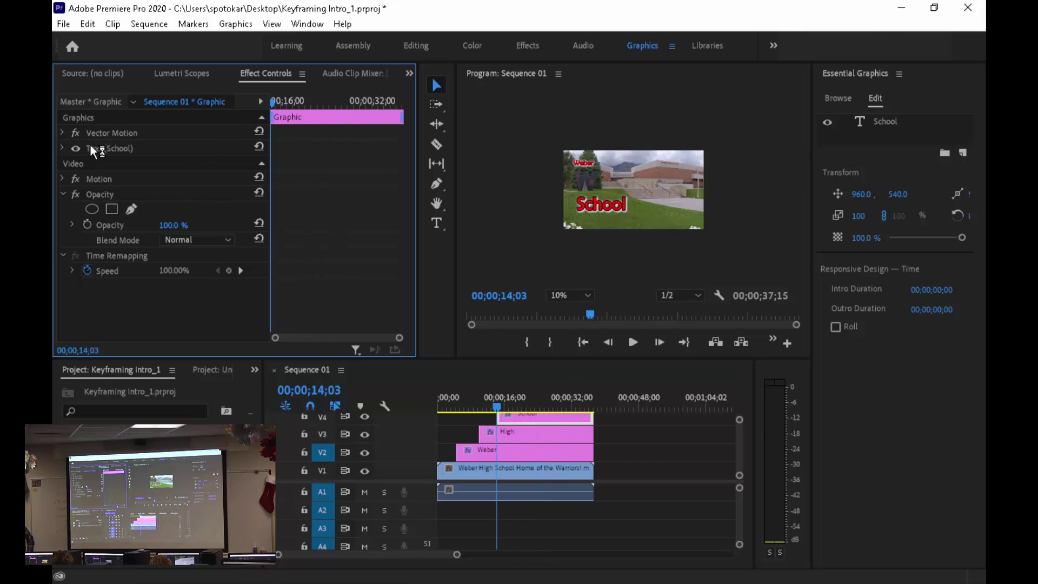
{"action": "left_click", "coordinate": [63, 146]}
{"action": "scroll", "coordinate": [138, 238], "scroll_direction": "down", "scroll_amount": 5}
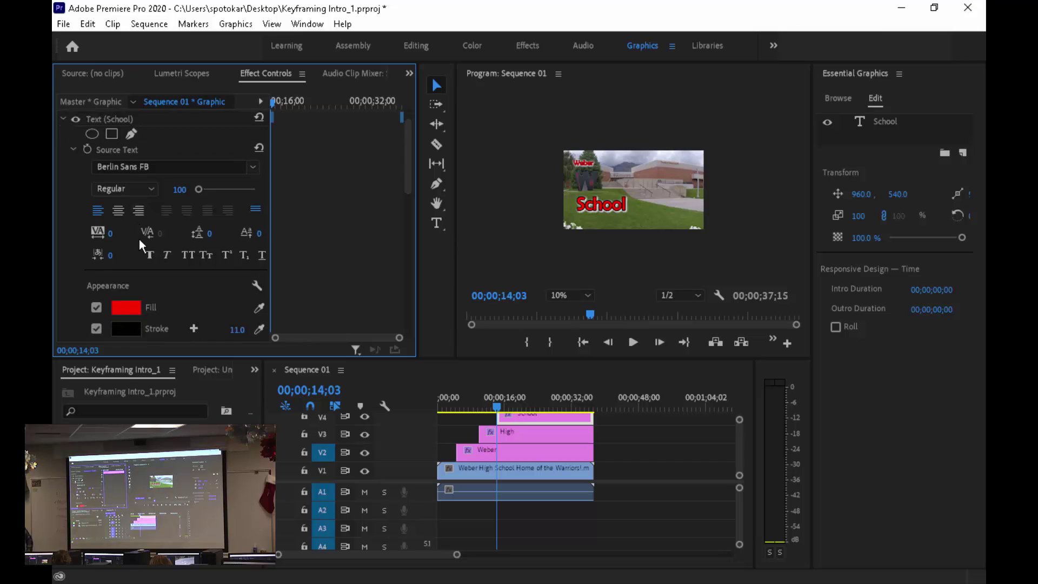
{"action": "scroll", "coordinate": [139, 239], "scroll_direction": "down", "scroll_amount": 6}
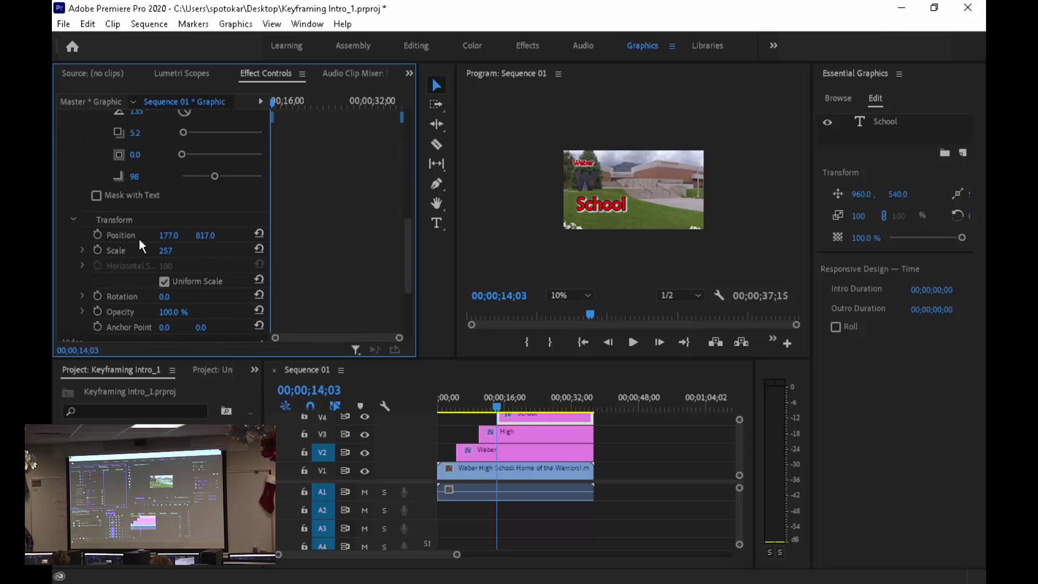
{"action": "left_click", "coordinate": [98, 205]}
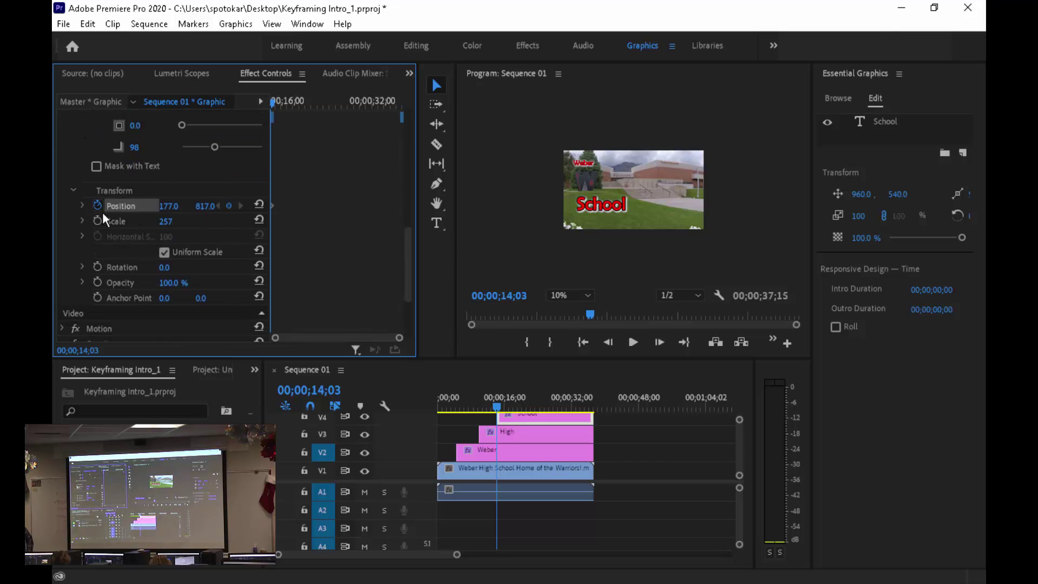
{"action": "left_click", "coordinate": [98, 220]}
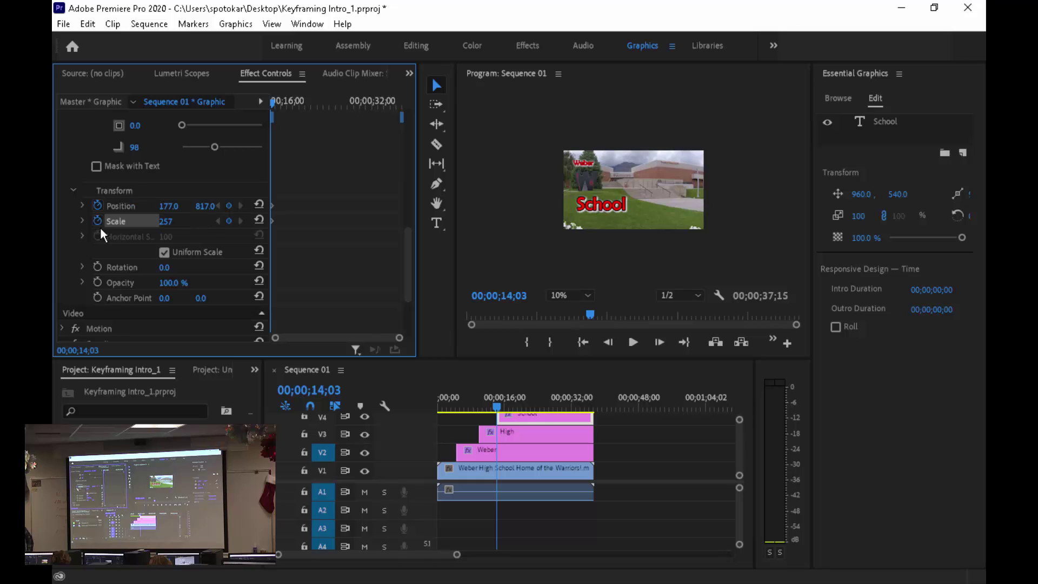
Start Rotation keyframing for "School" at 00;00;14;03, rotating it to 6° and scaling it to about 549, with the preview fitted.
{"action": "left_click", "coordinate": [99, 265]}
{"action": "left_click_drag", "start_coordinate": [169, 206], "coordinate": [757, 221]}
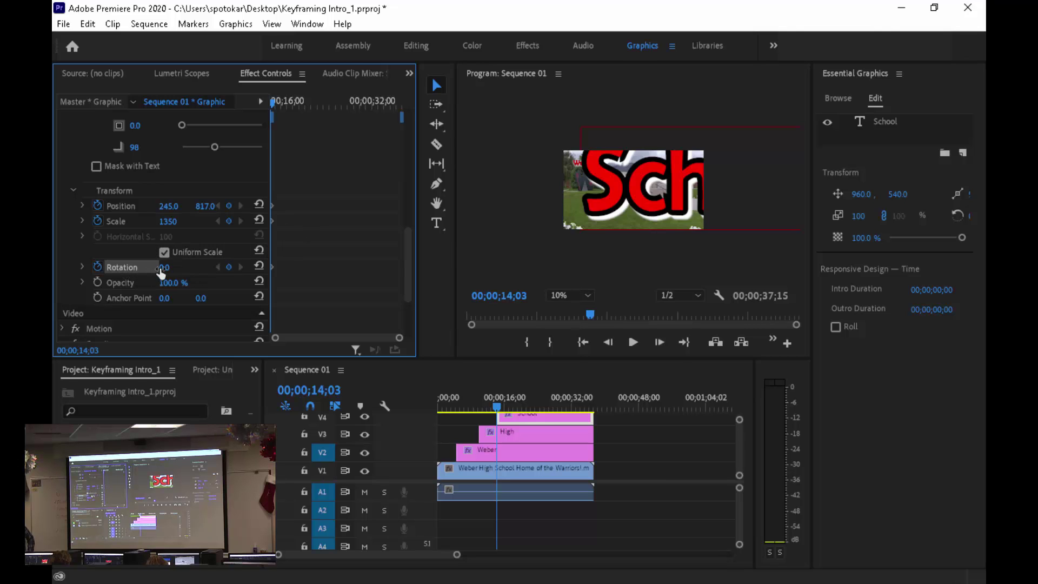
{"action": "mouse_move", "coordinate": [173, 274]}
{"action": "left_mouse_down"}
{"action": "mouse_move", "coordinate": [213, 274]}
{"action": "mouse_move", "coordinate": [174, 274]}
{"action": "mouse_move", "coordinate": [209, 274]}
{"action": "mouse_move", "coordinate": [179, 265]}
{"action": "left_mouse_up"}
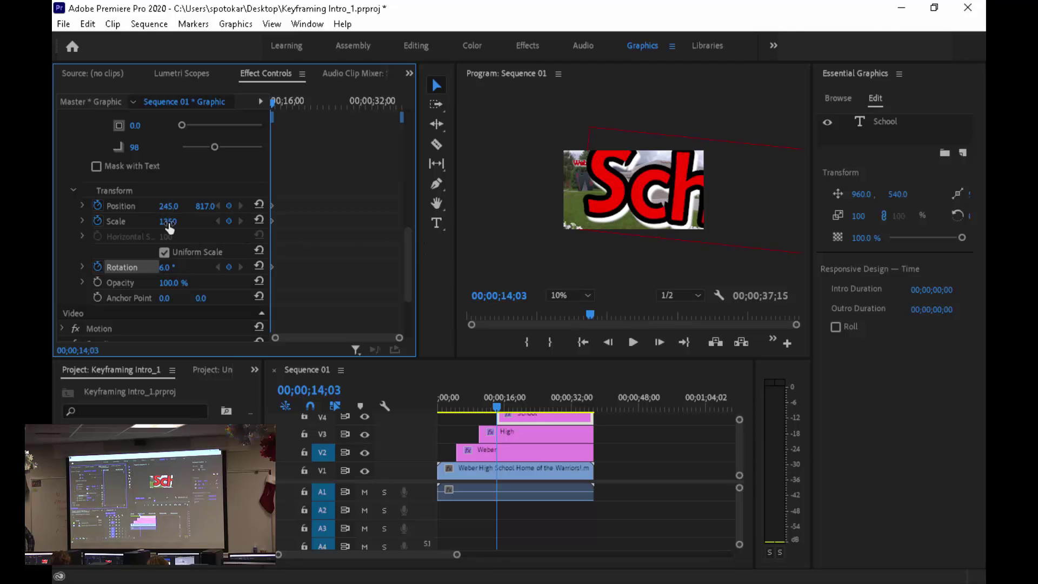
{"action": "left_click_drag", "start_coordinate": [167, 222], "coordinate": [92, 223]}
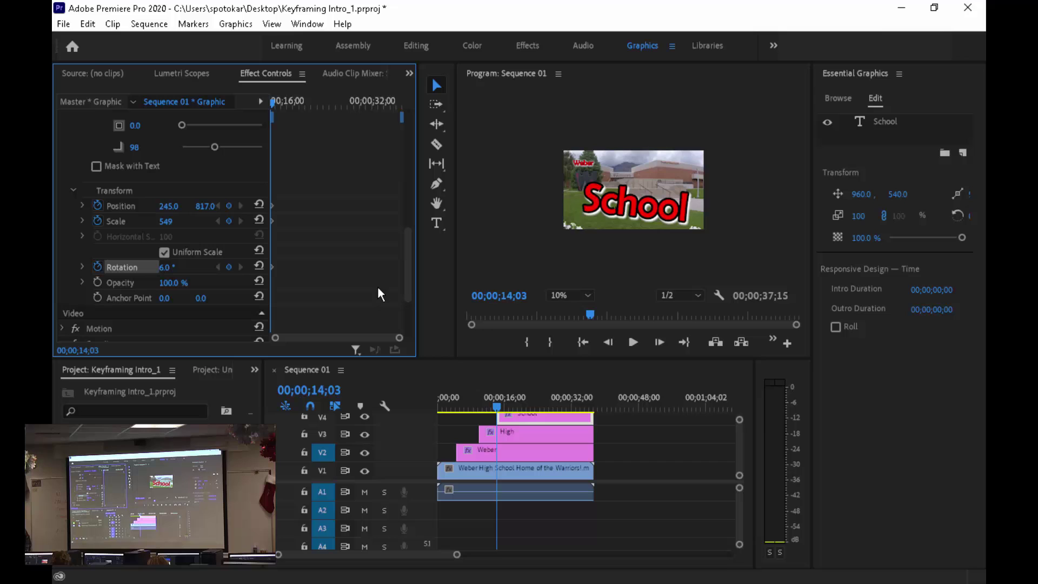
{"action": "left_click", "coordinate": [585, 295]}
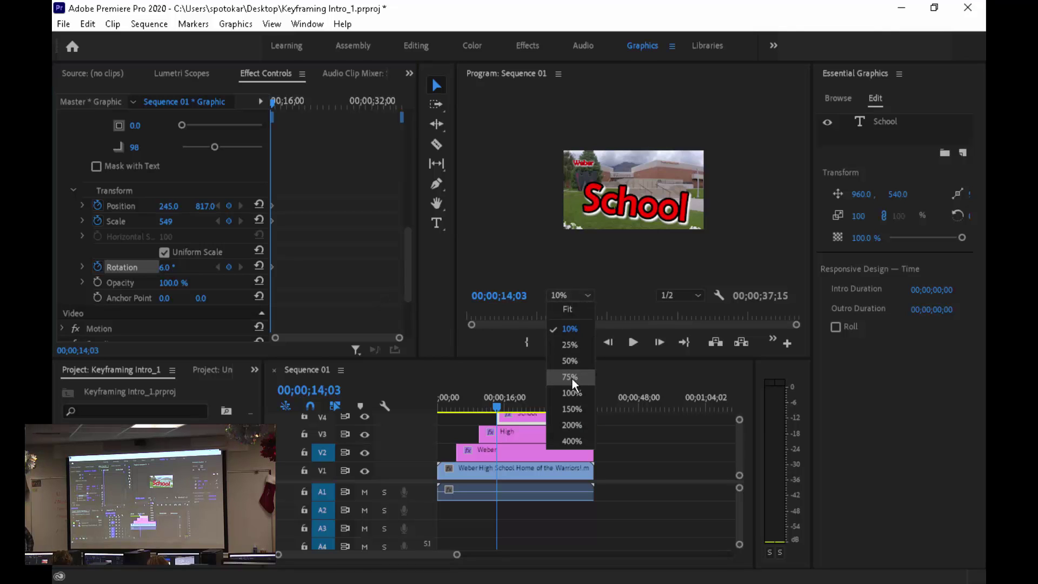
{"action": "left_click", "coordinate": [576, 308]}
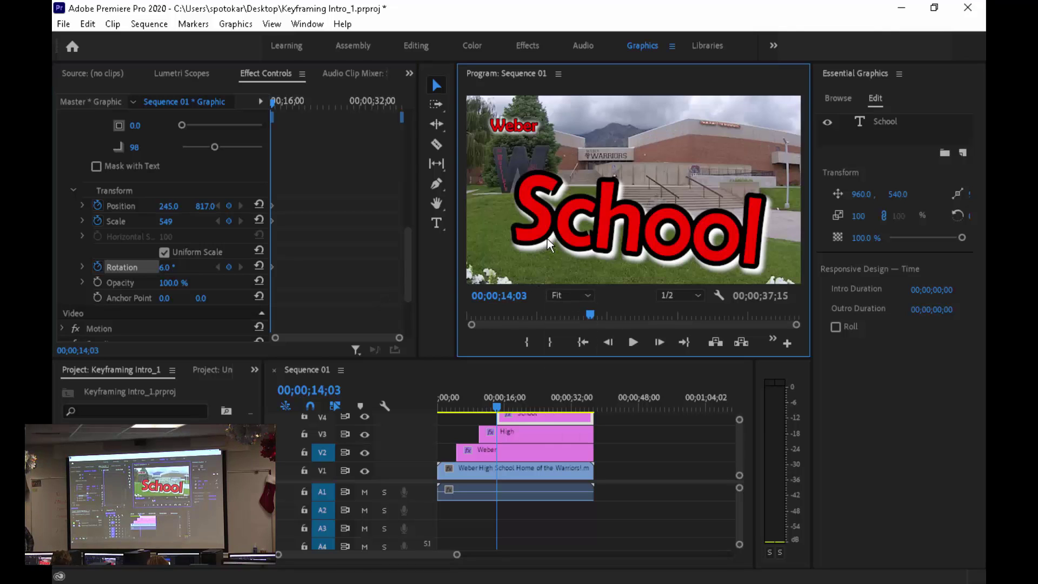
Shift the anchor point of the "School" text to about 102.0, -21.0 so it sits inside the word.
{"action": "left_click", "coordinate": [570, 233]}
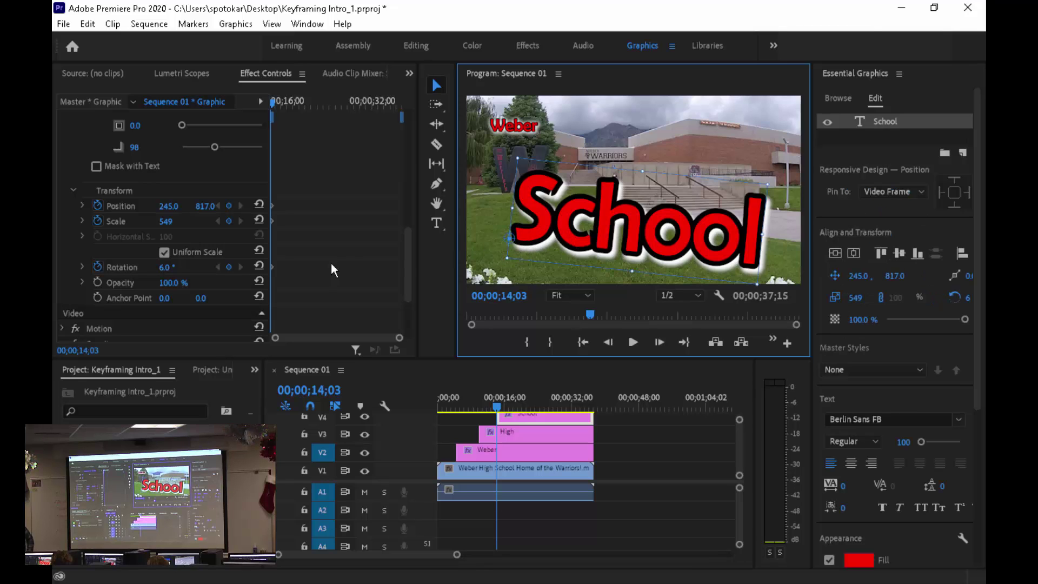
{"action": "left_click", "coordinate": [163, 300]}
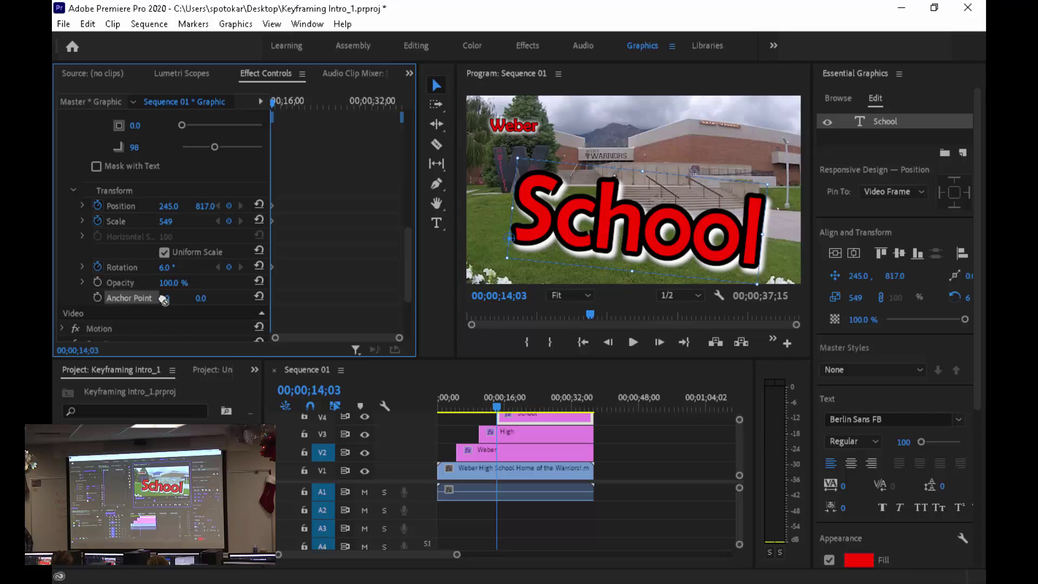
{"action": "left_click", "coordinate": [164, 298]}
{"action": "type", "text": "231"}
{"action": "key", "text": "Return"}
{"action": "left_click_drag", "start_coordinate": [168, 298], "coordinate": [80, 298]}
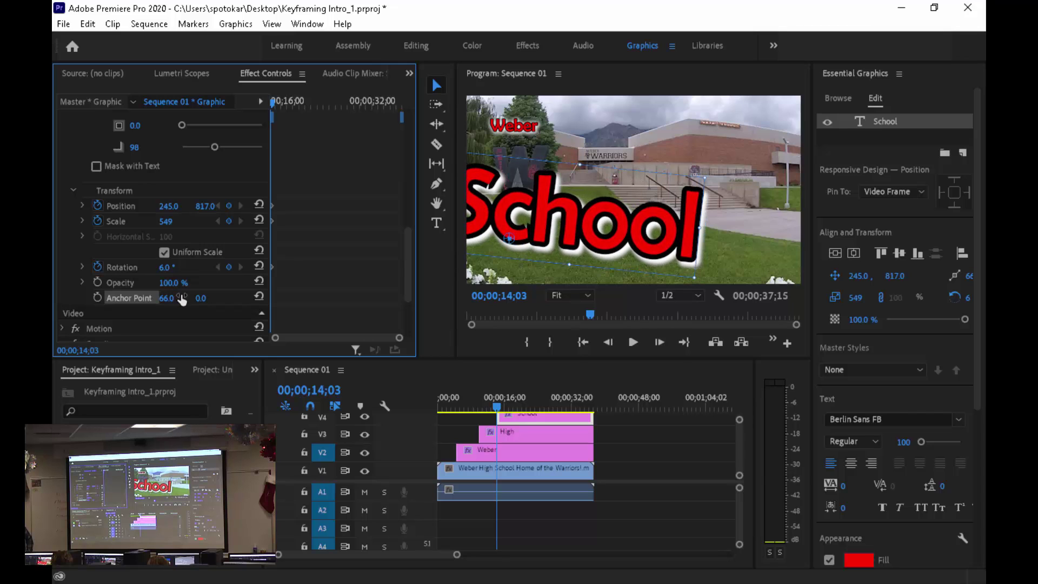
{"action": "left_click", "coordinate": [196, 322]}
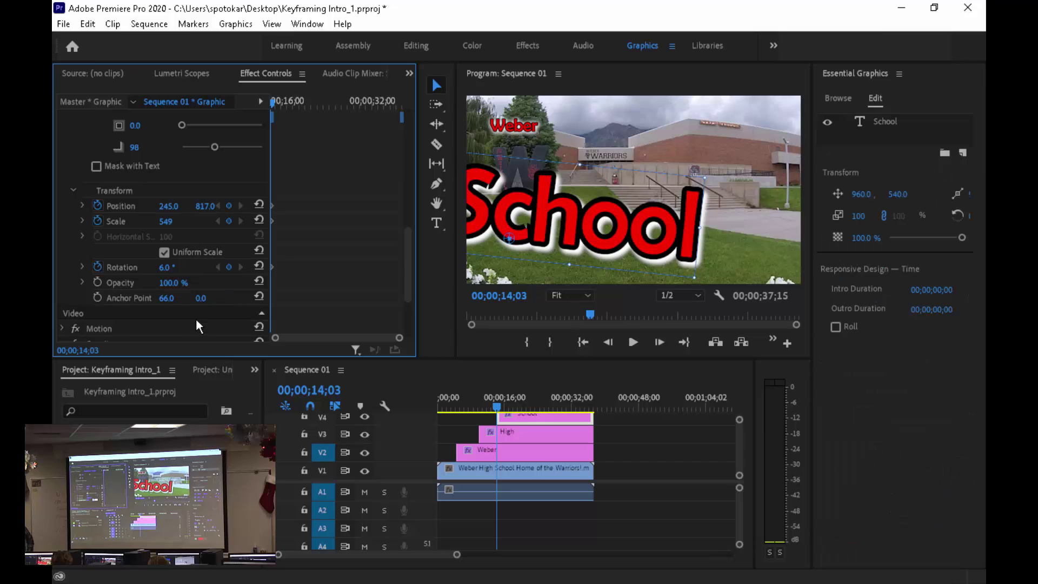
{"action": "left_click_drag", "start_coordinate": [201, 298], "coordinate": [185, 298]}
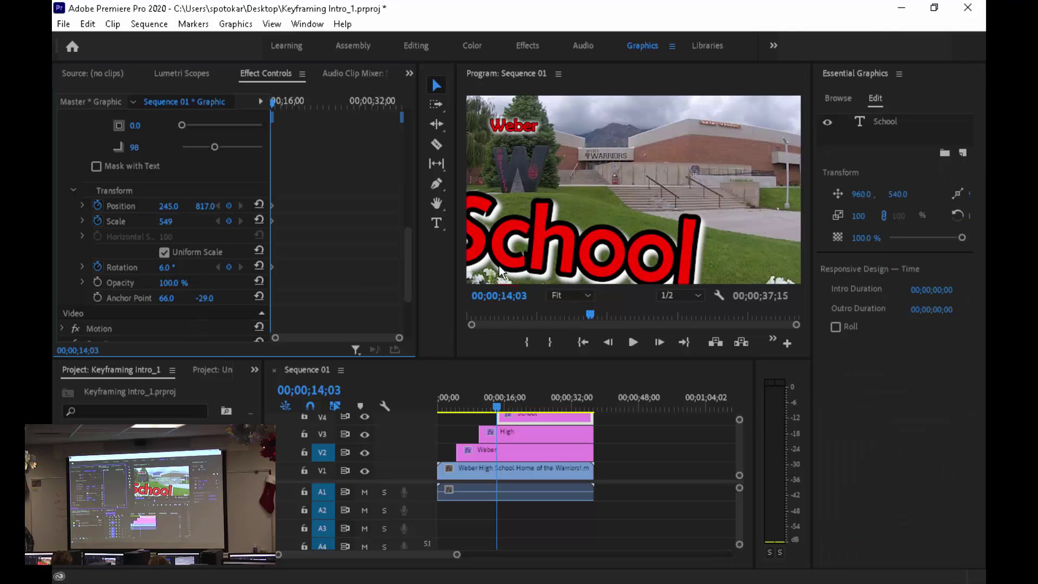
{"action": "left_click", "coordinate": [499, 269]}
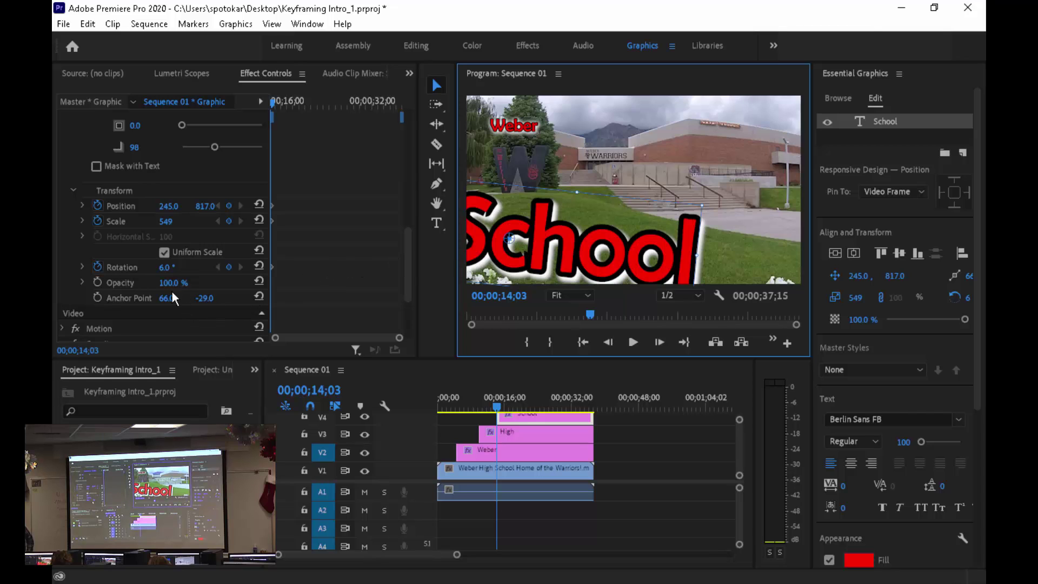
{"action": "left_click", "coordinate": [199, 301]}
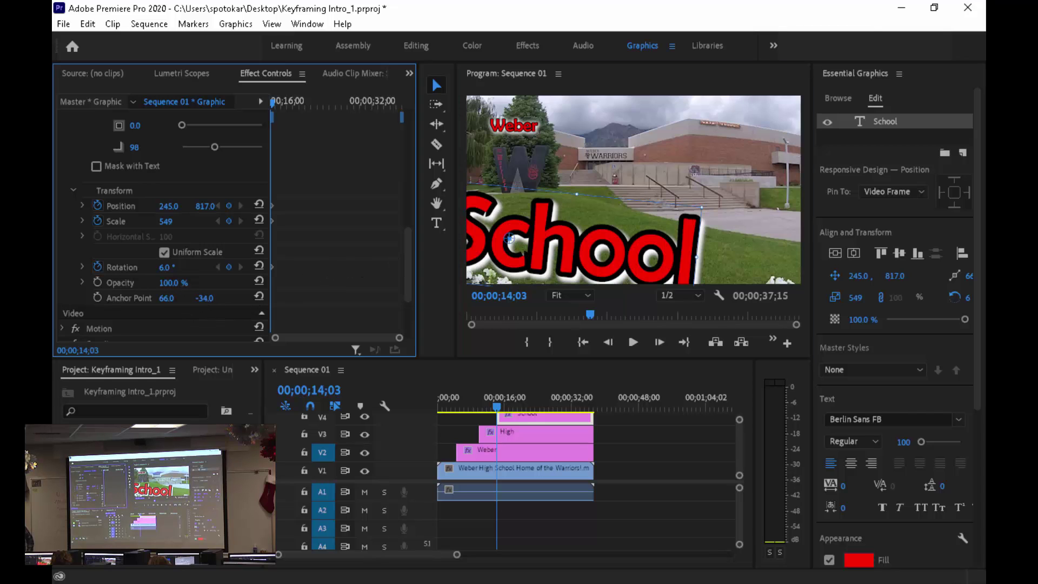
{"action": "left_click_drag", "start_coordinate": [205, 298], "coordinate": [177, 299]}
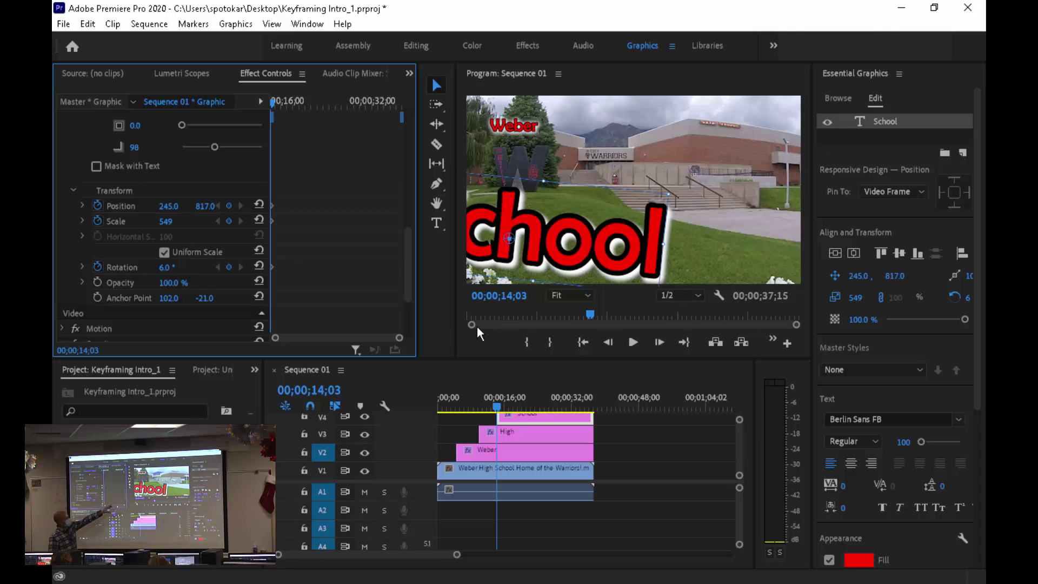
Move "School" to about 773, 692 at its first keyframe and enlarge its scale to about 1246.
{"action": "left_click_drag", "start_coordinate": [583, 241], "coordinate": [656, 215]}
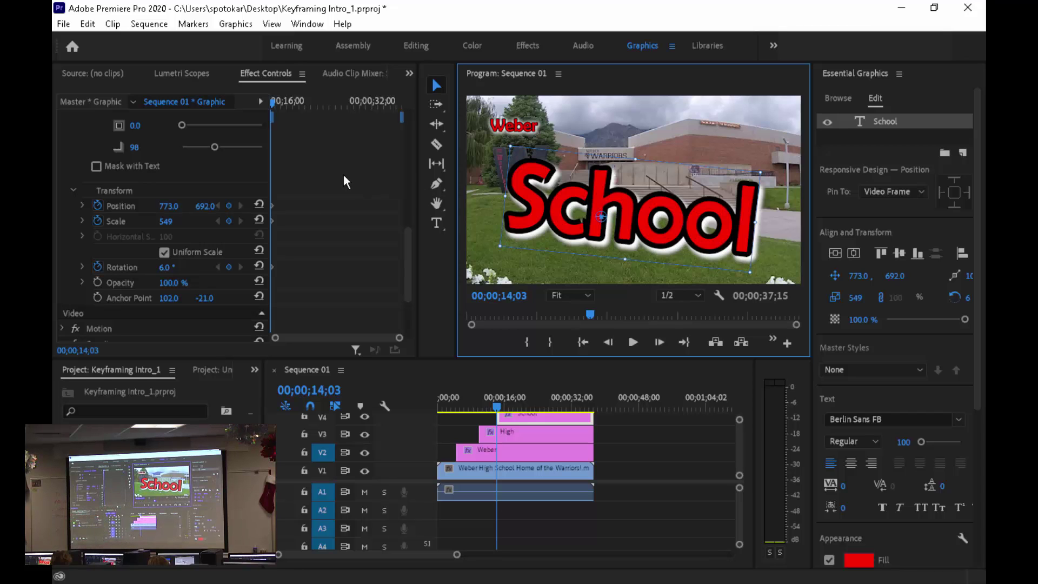
{"action": "left_click_drag", "start_coordinate": [166, 226], "coordinate": [361, 226]}
At 00;00;32;12, shrink "School" to a scale of about 396 and spin its rotation to about 7x358°.
{"action": "left_click_drag", "start_coordinate": [299, 103], "coordinate": [376, 102]}
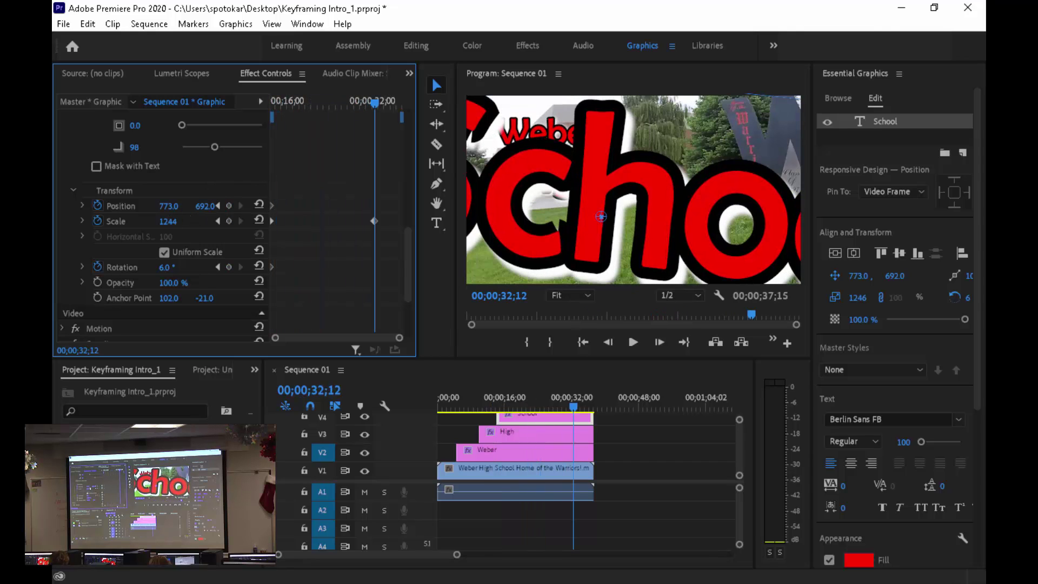
{"action": "mouse_move", "coordinate": [168, 221]}
{"action": "left_mouse_down"}
{"action": "mouse_move", "coordinate": [38, 221]}
{"action": "mouse_move", "coordinate": [185, 221]}
{"action": "left_mouse_up"}
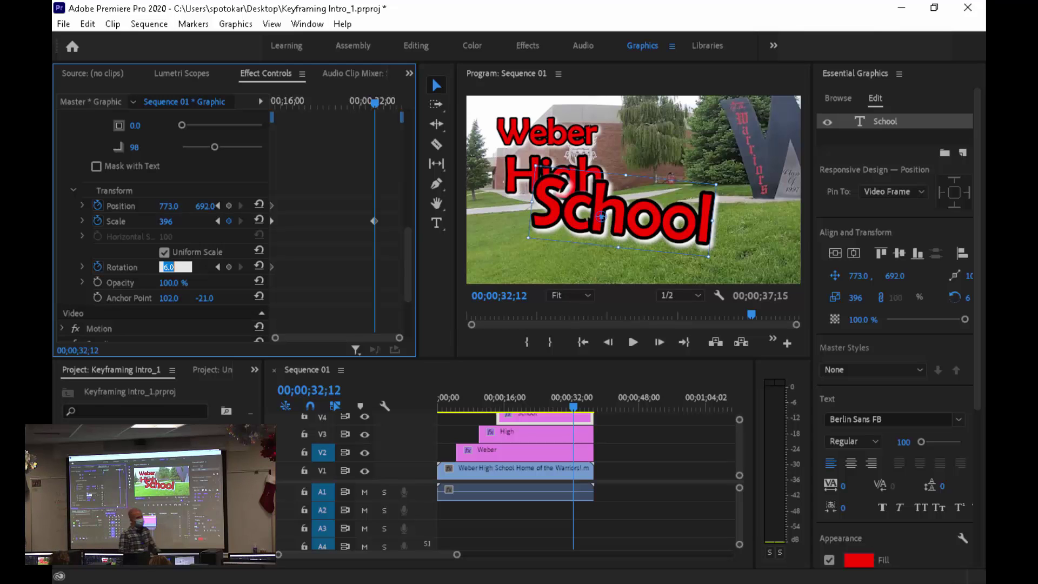
{"action": "type", "text": "577"}
{"action": "key", "text": "Return"}
{"action": "left_click_drag", "start_coordinate": [176, 267], "coordinate": [611, 271]}
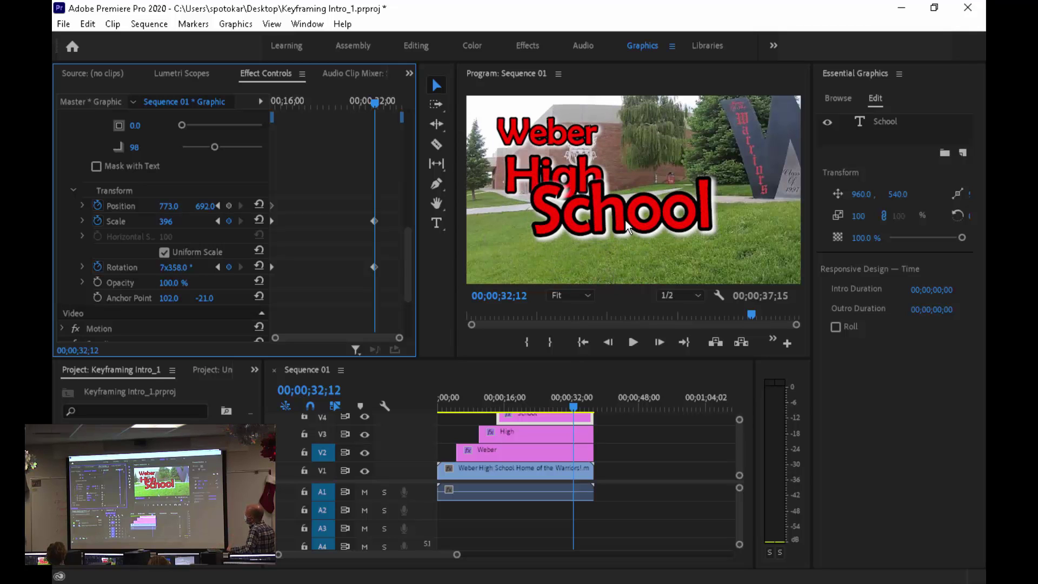
Place "School" directly beneath "High" at about 467, 772 for the ending keyframe and reduce its scale to about 295.
{"action": "left_click_drag", "start_coordinate": [621, 217], "coordinate": [588, 241]}
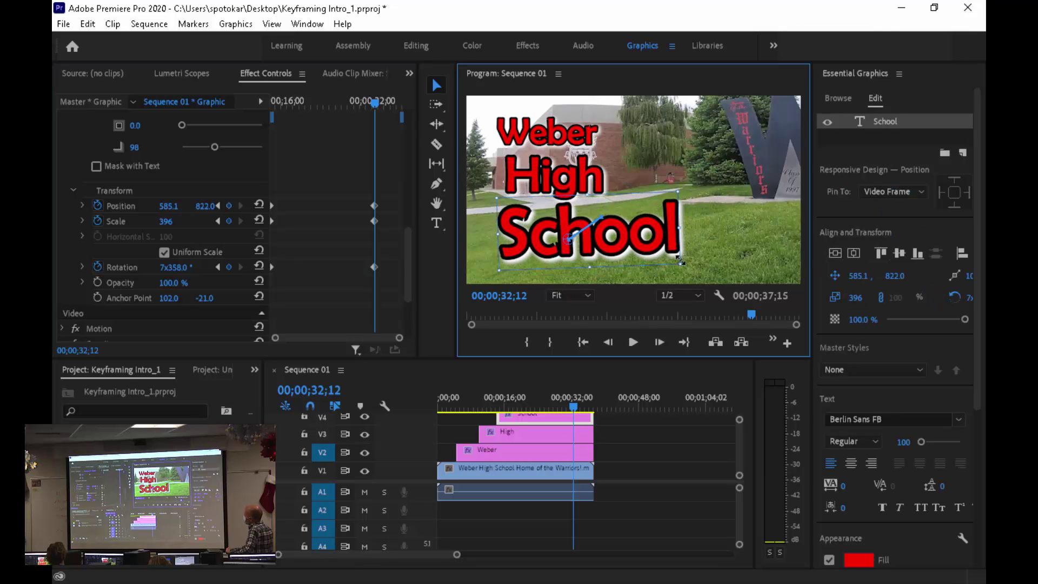
{"action": "left_click_drag", "start_coordinate": [680, 267], "coordinate": [576, 240]}
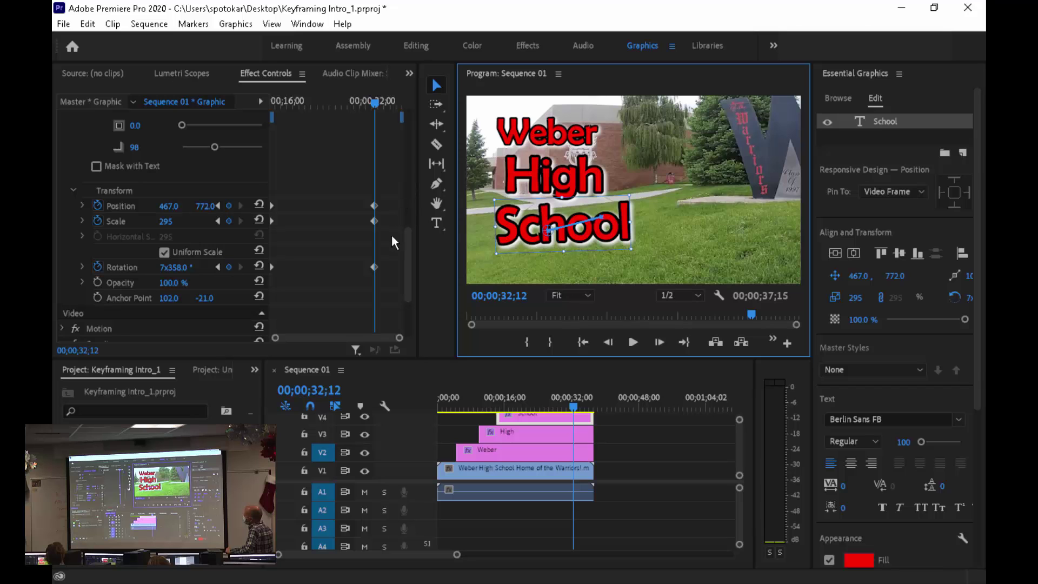
Preview the spinning "School" animation from the start of its clip at 00;00;14;03 up to 00;00;24;01.
{"action": "left_click_drag", "start_coordinate": [373, 99], "coordinate": [251, 115]}
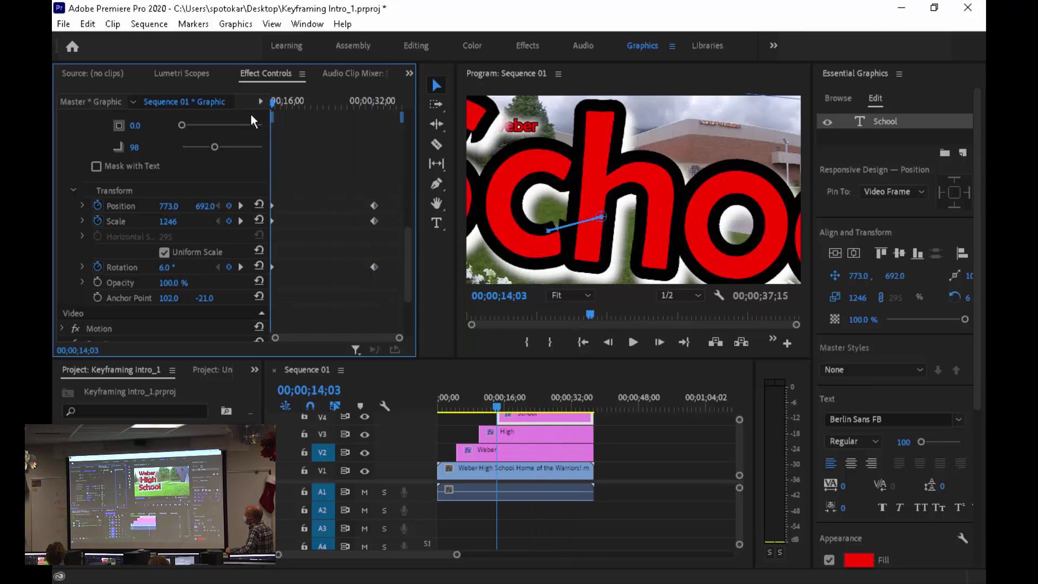
{"action": "left_click", "coordinate": [633, 343]}
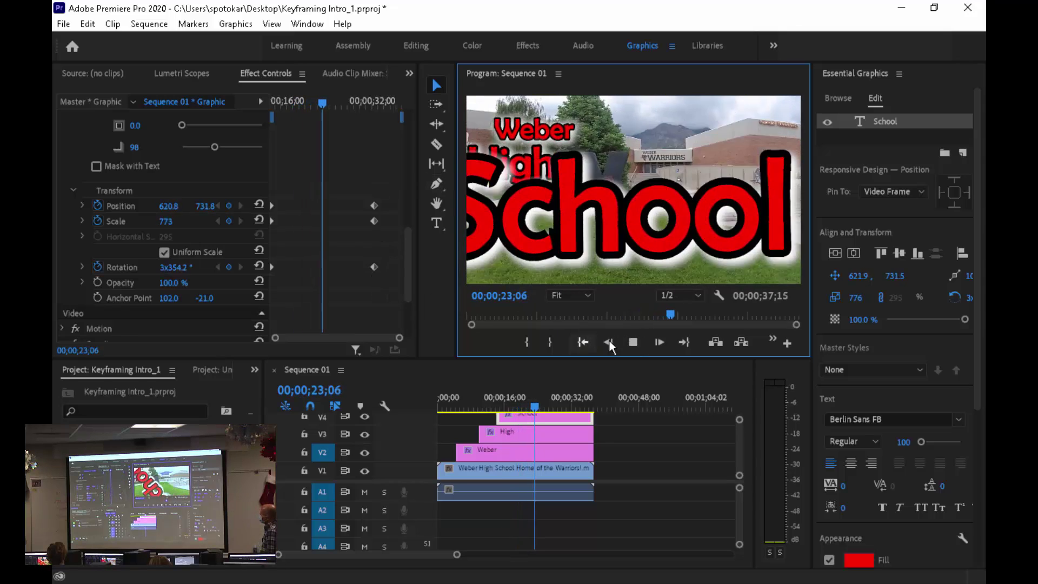
{"action": "left_click", "coordinate": [633, 342]}
Shift the ending Position, Scale and Rotation keyframes of "School" to about 17.5 seconds and preview the faster spin up to 00;00;20;24.
{"action": "left_click", "coordinate": [332, 218]}
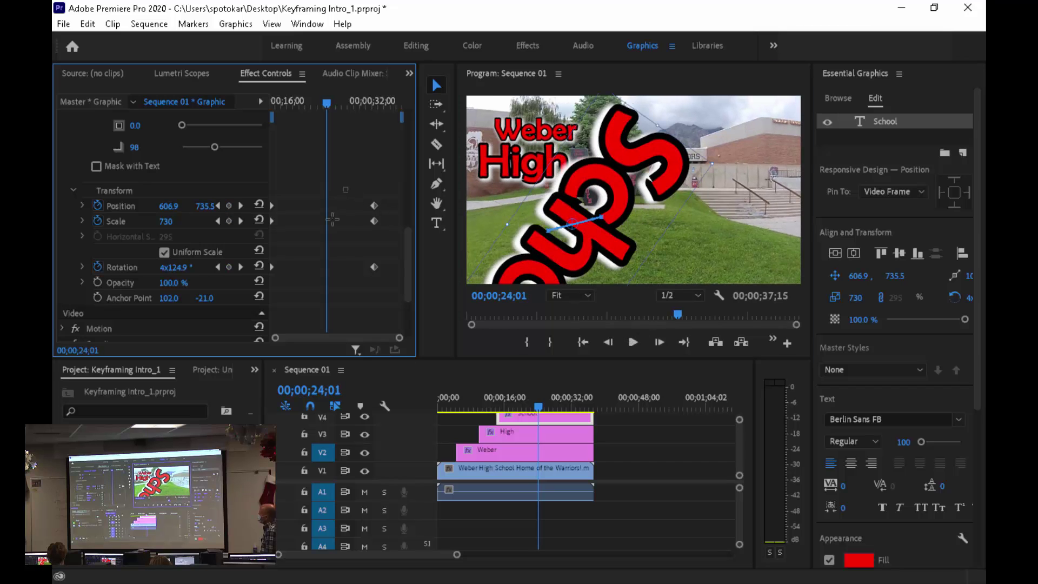
{"action": "left_click_drag", "start_coordinate": [377, 265], "coordinate": [295, 264]}
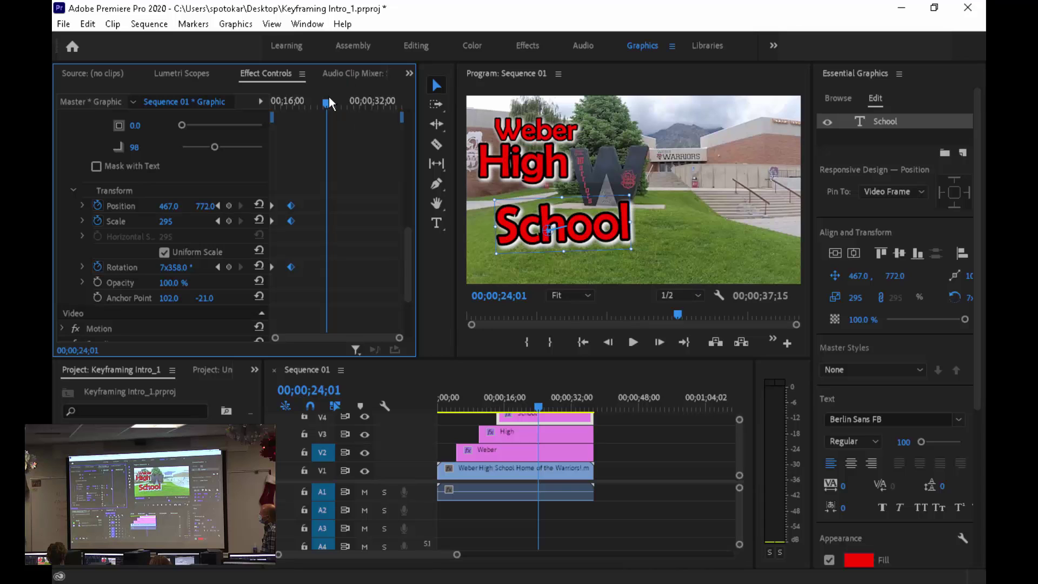
{"action": "left_click", "coordinate": [282, 100]}
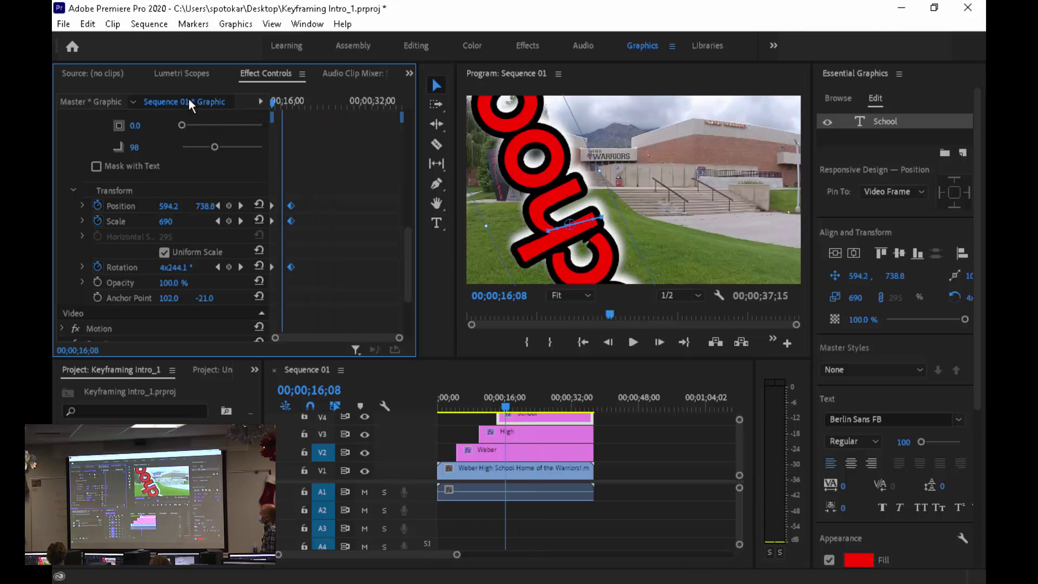
{"action": "left_click_drag", "start_coordinate": [281, 100], "coordinate": [189, 99]}
{"action": "left_click", "coordinate": [636, 342]}
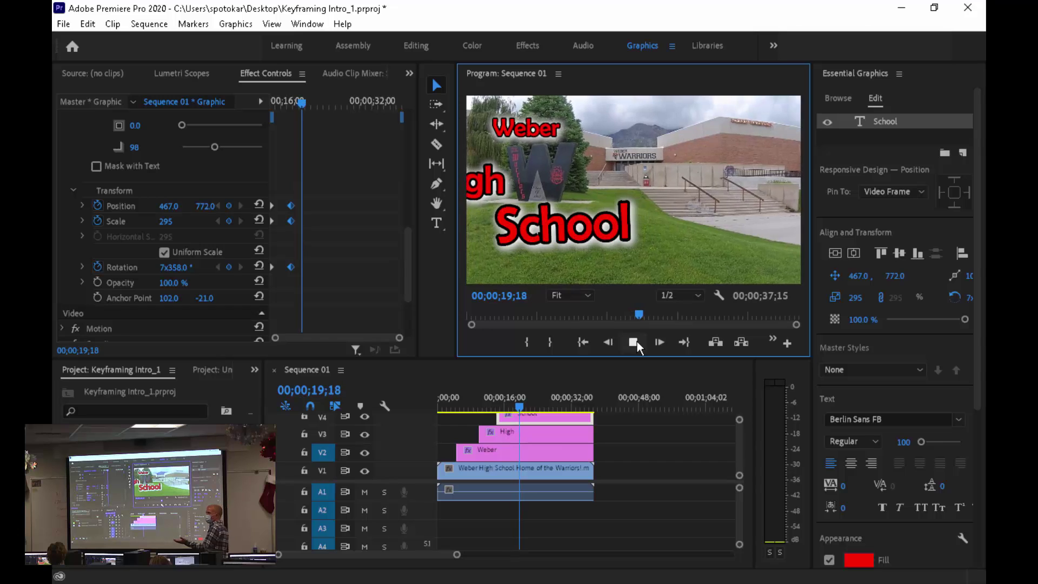
{"action": "left_click", "coordinate": [637, 342]}
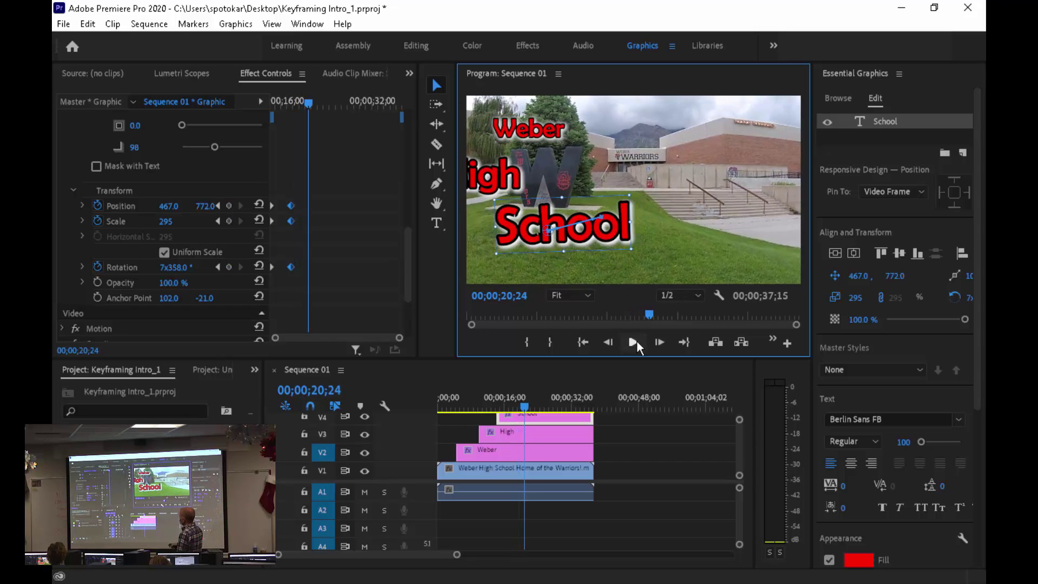